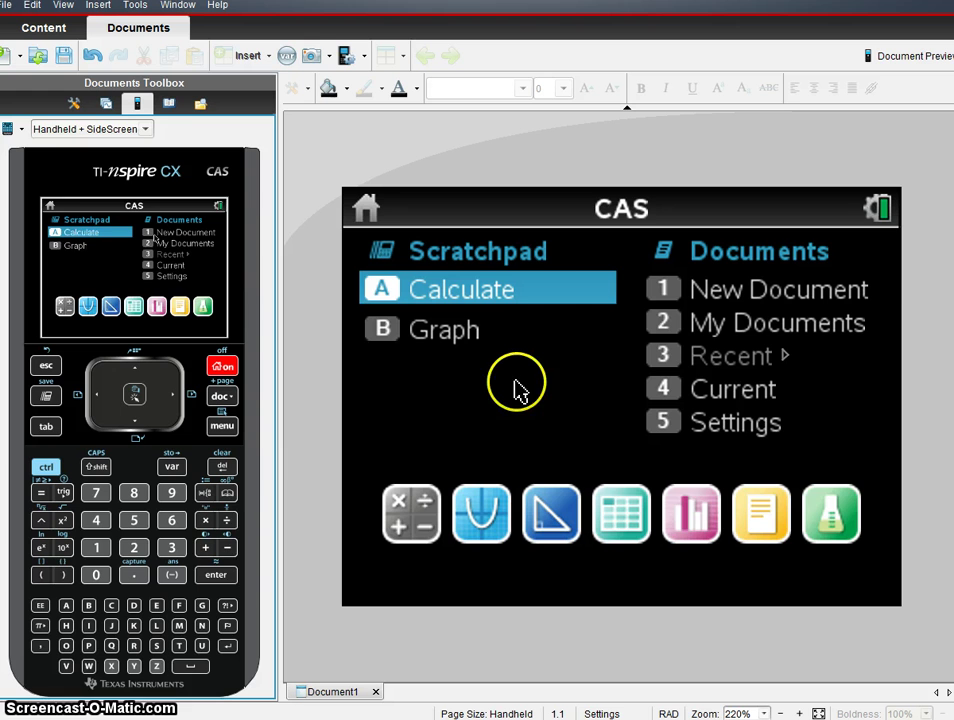
Step: Start a new unsaved document with a Lists & Spreadsheet page; name columns A 'Height' and B 'Wing'
left_click(668, 294)
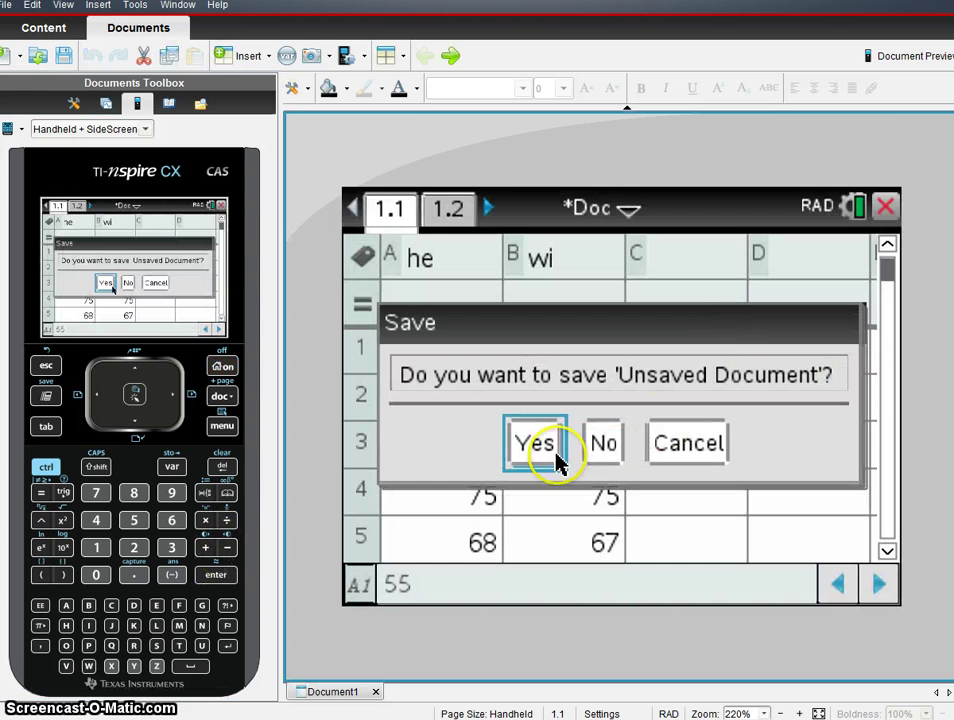
left_click(603, 448)
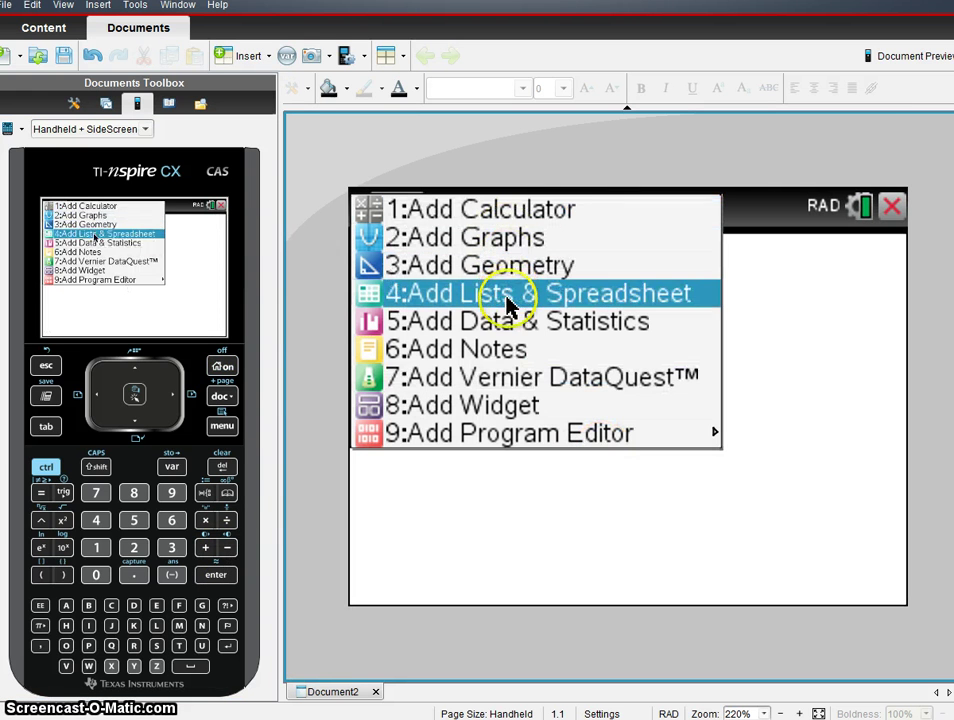
left_click(575, 300)
left_click(455, 270)
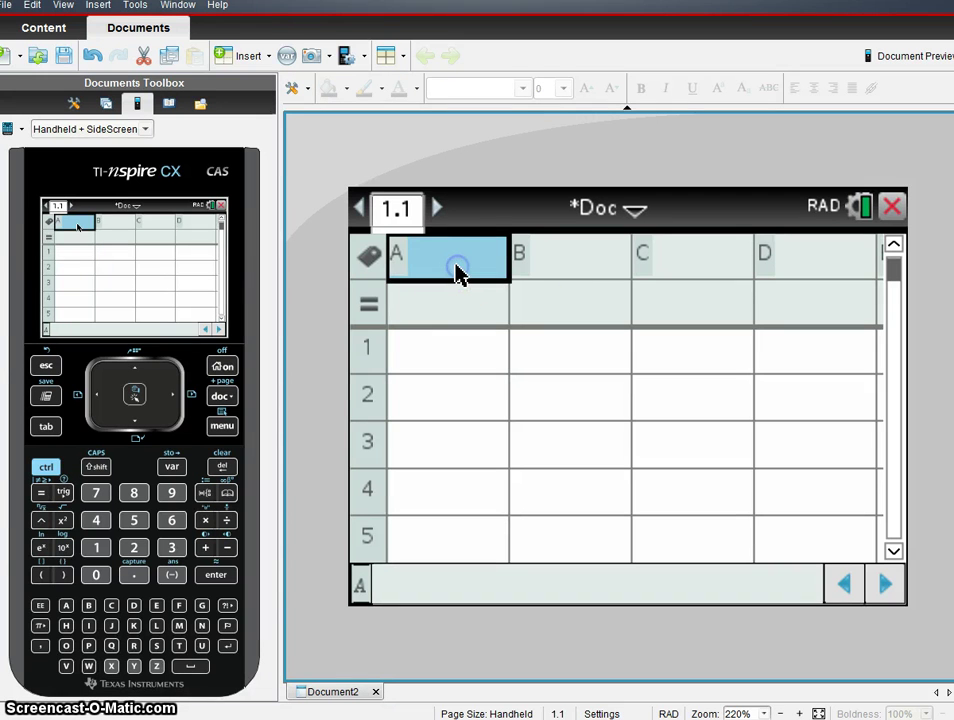
type("He")
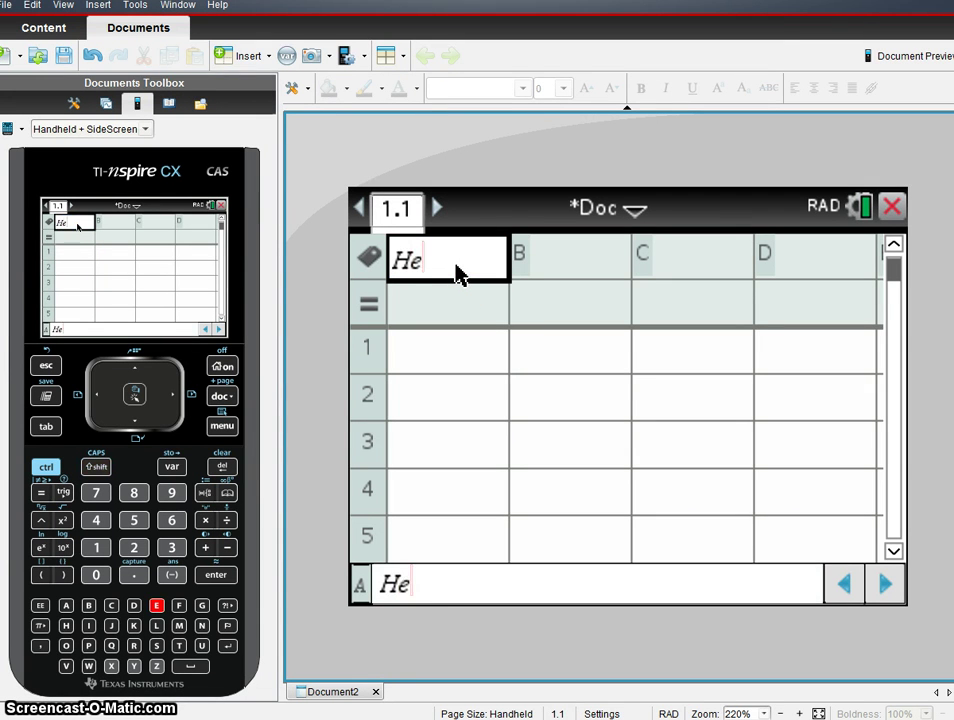
type("ight")
key("Tab")
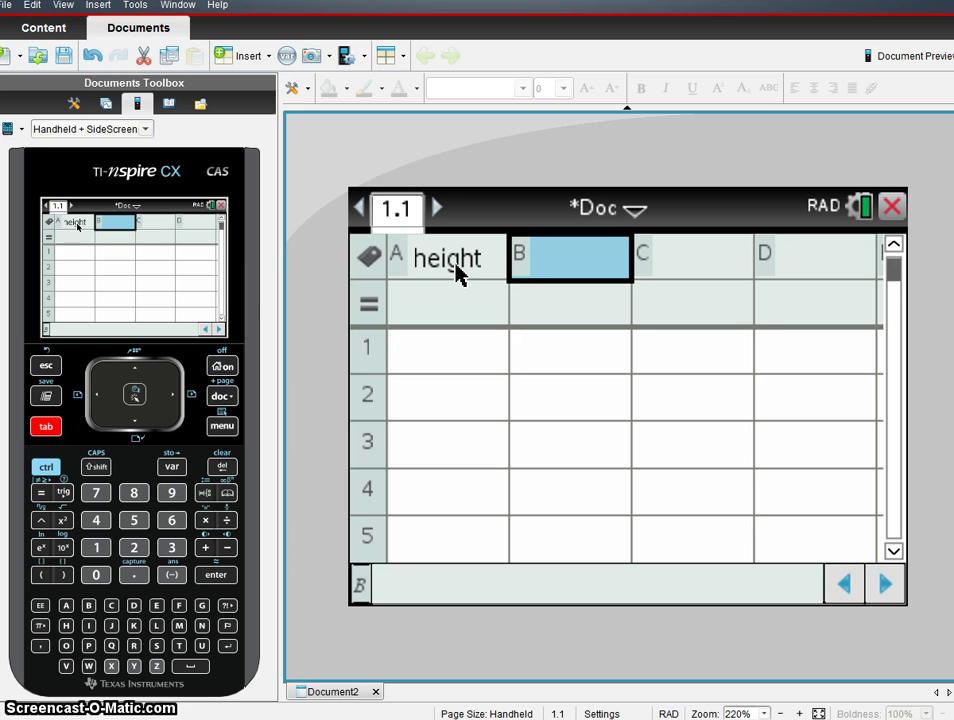
type("Wingspan")
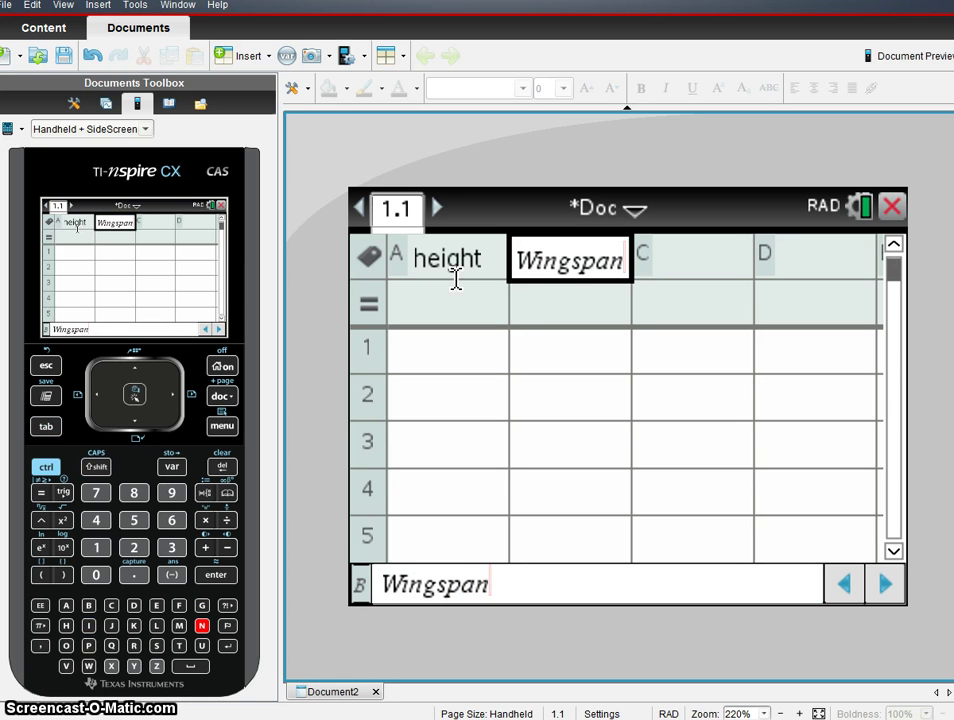
key("Down")
key("Down")
Step: Enter the height values 55, 58, 72 in column A, then return to the top wingspan cell
key("Left")
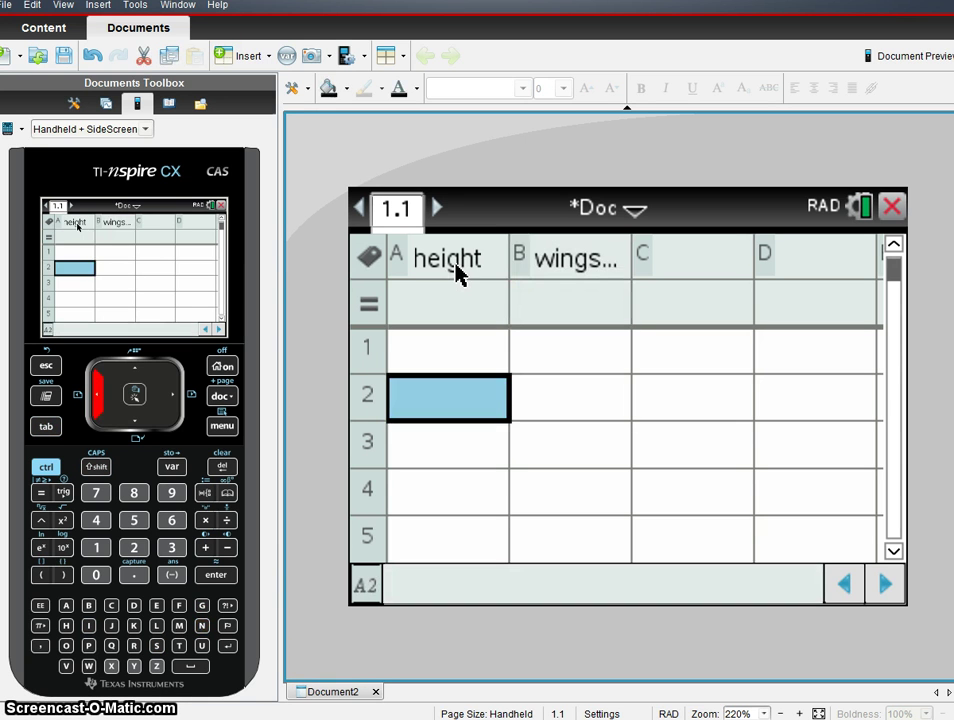
key("Up")
type("55")
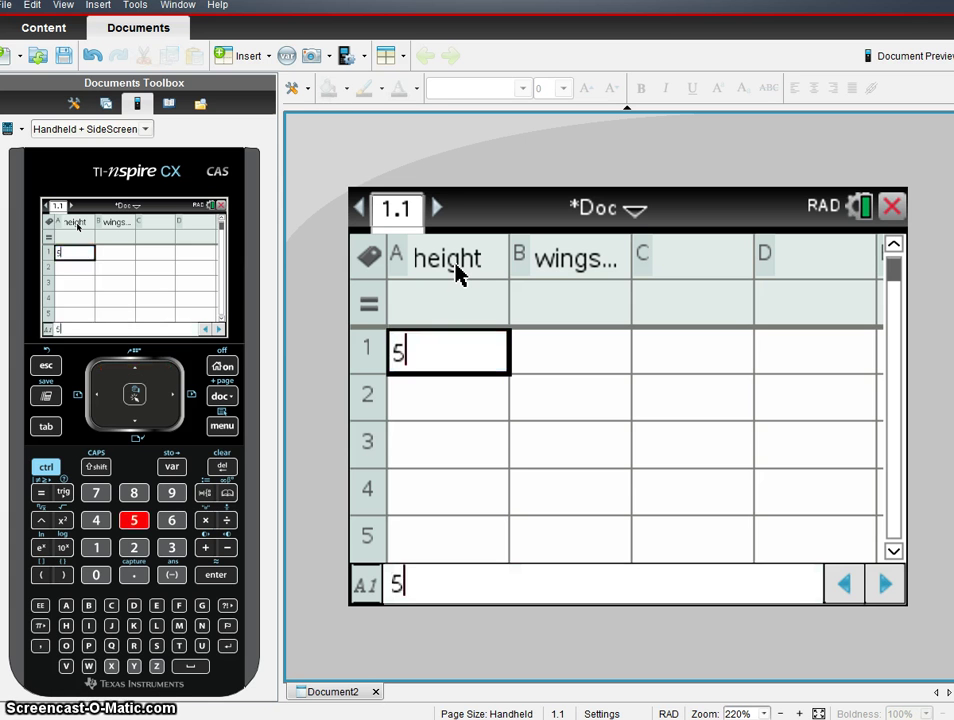
key("Return")
type("58")
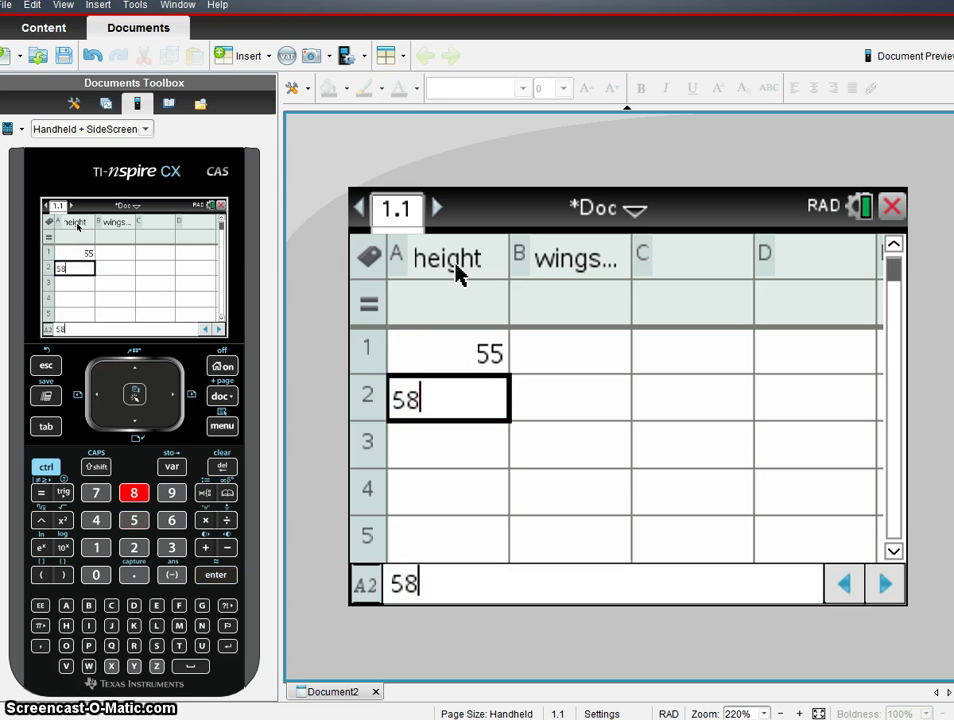
key("Return")
type("72")
key("Return")
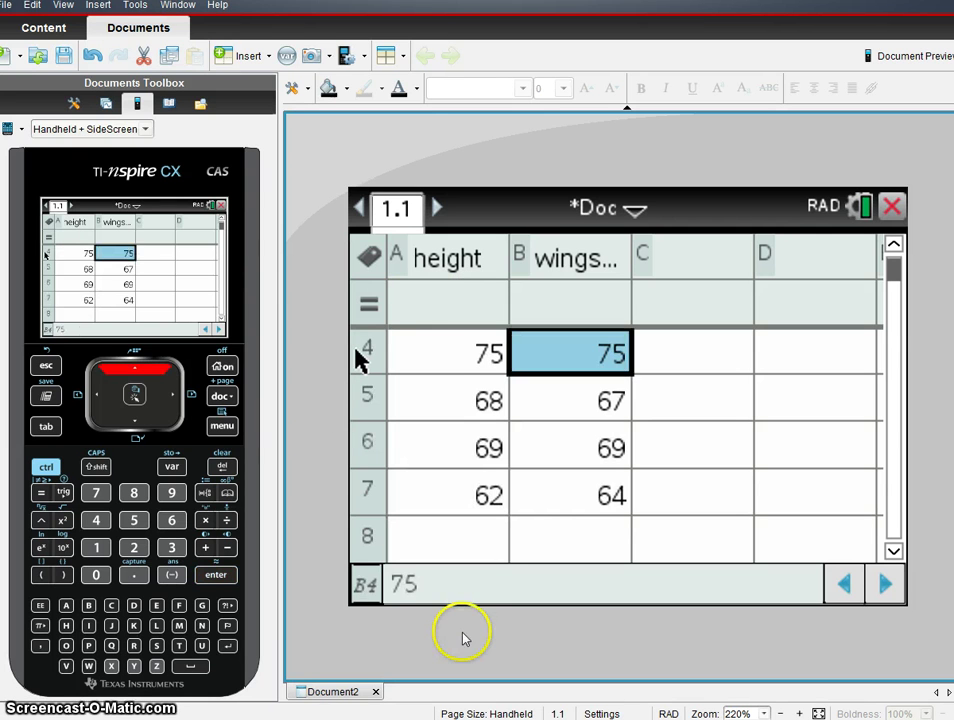
key("Up")
key("Up")
key("Up")
key("Up")
key("Up")
key("Up")
key("Down")
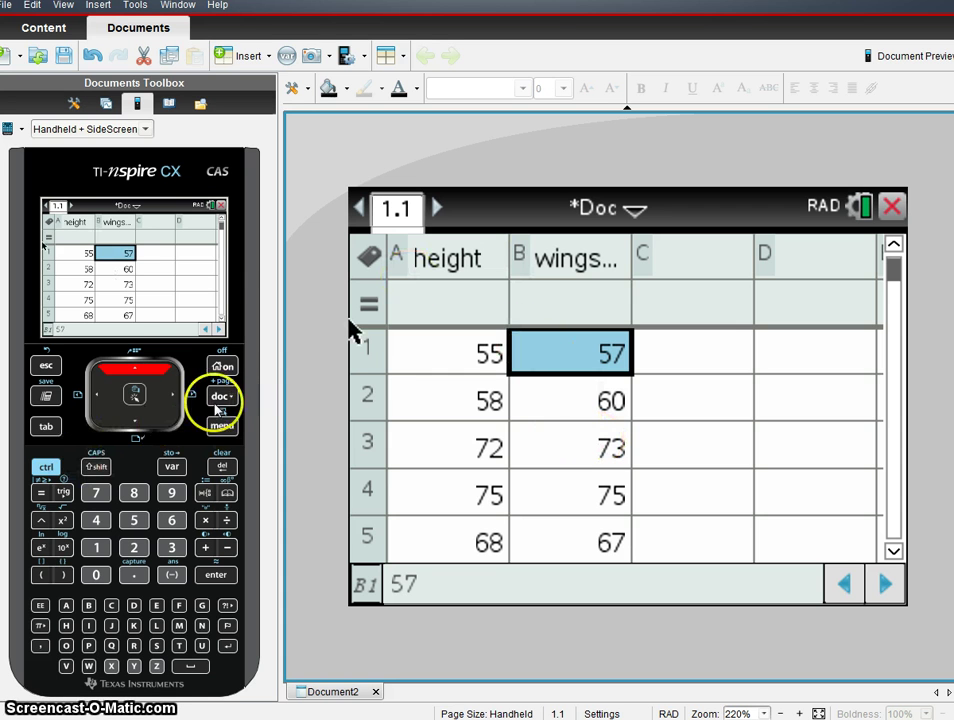
Step: Add a Data & Statistics page with wingspan on the x-axis and height on the y-axis
left_click(45, 468)
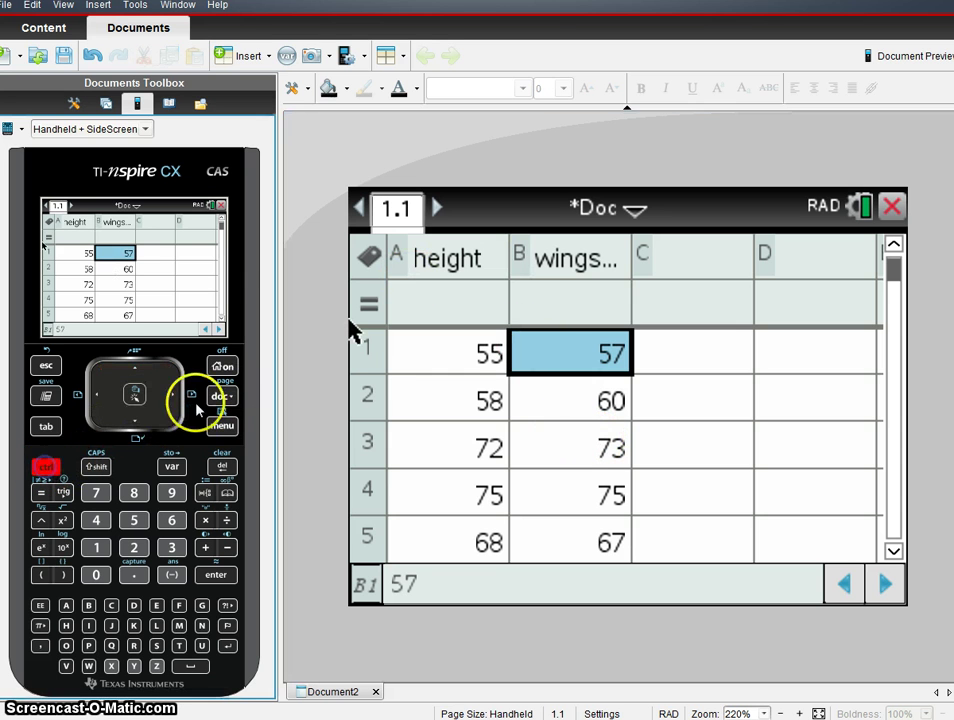
left_click(221, 400)
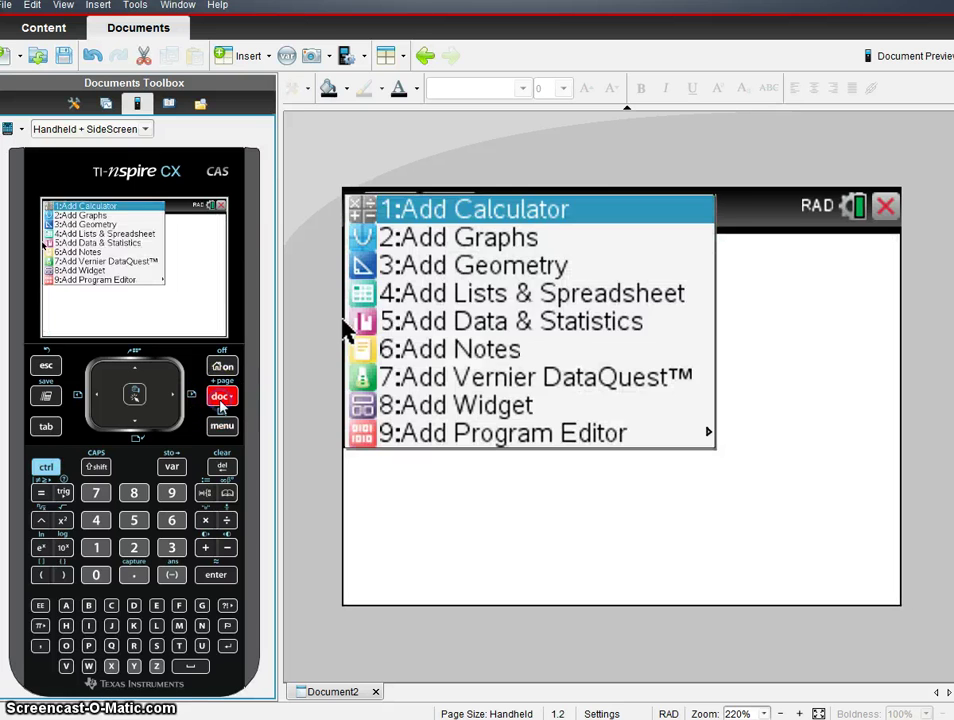
left_click(506, 323)
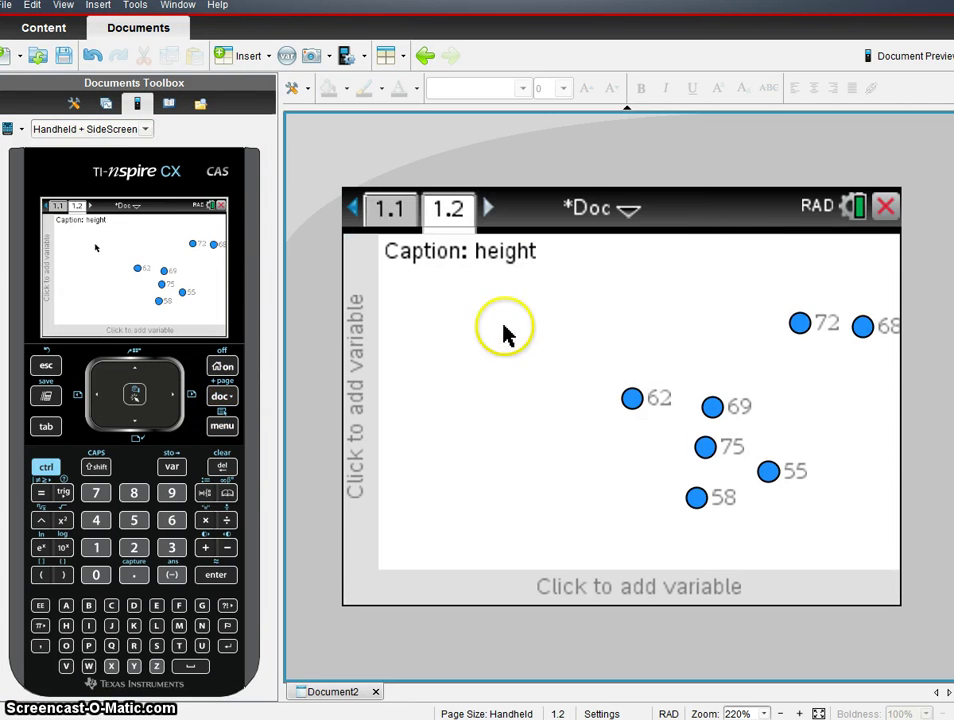
left_click(602, 588)
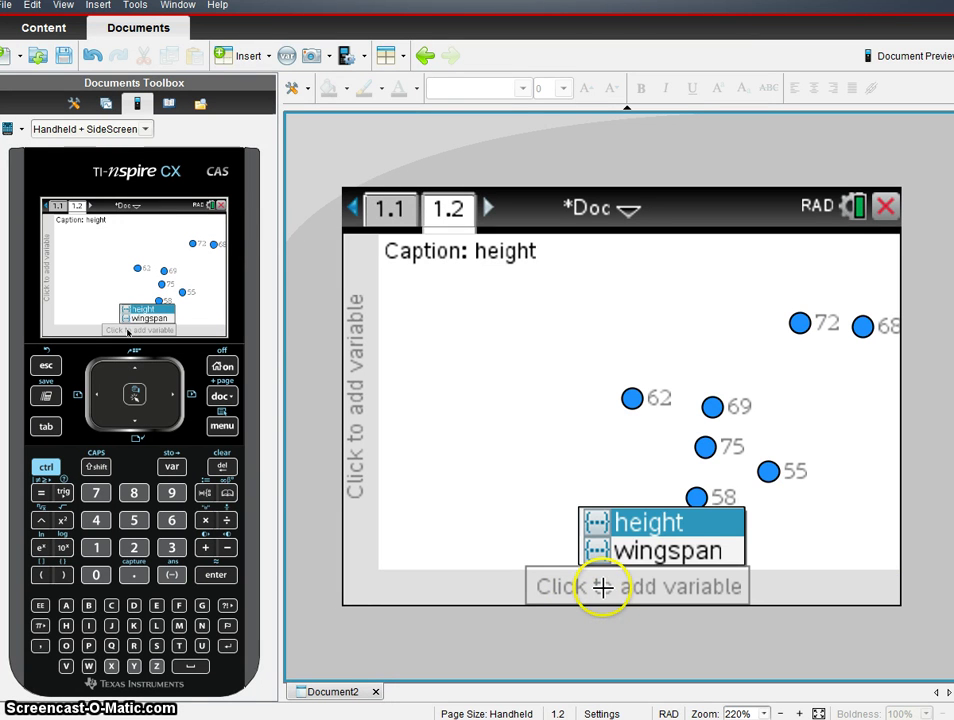
left_click(665, 563)
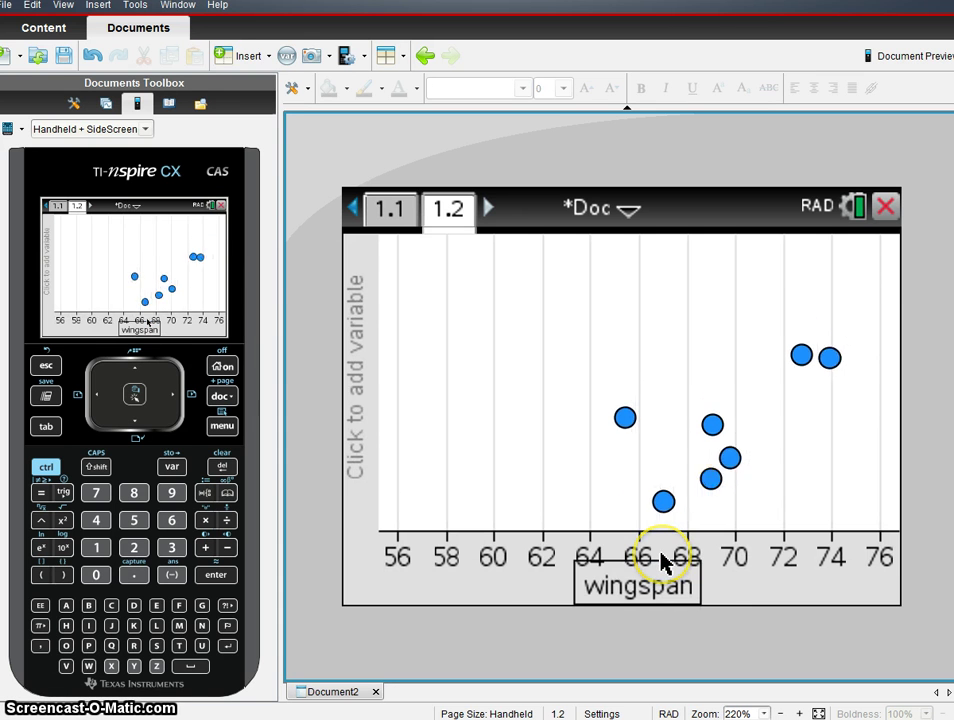
left_click(358, 423)
left_click(409, 283)
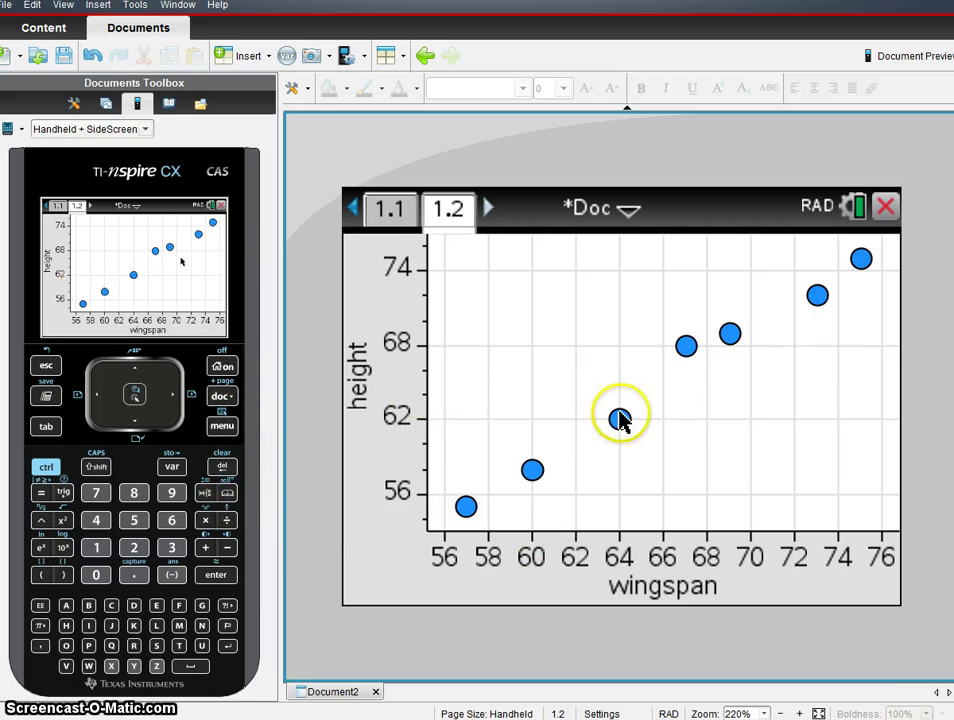
Step: Show the Linear (a+bx) regression line and drag its equation up near the plot's top
left_click(222, 428)
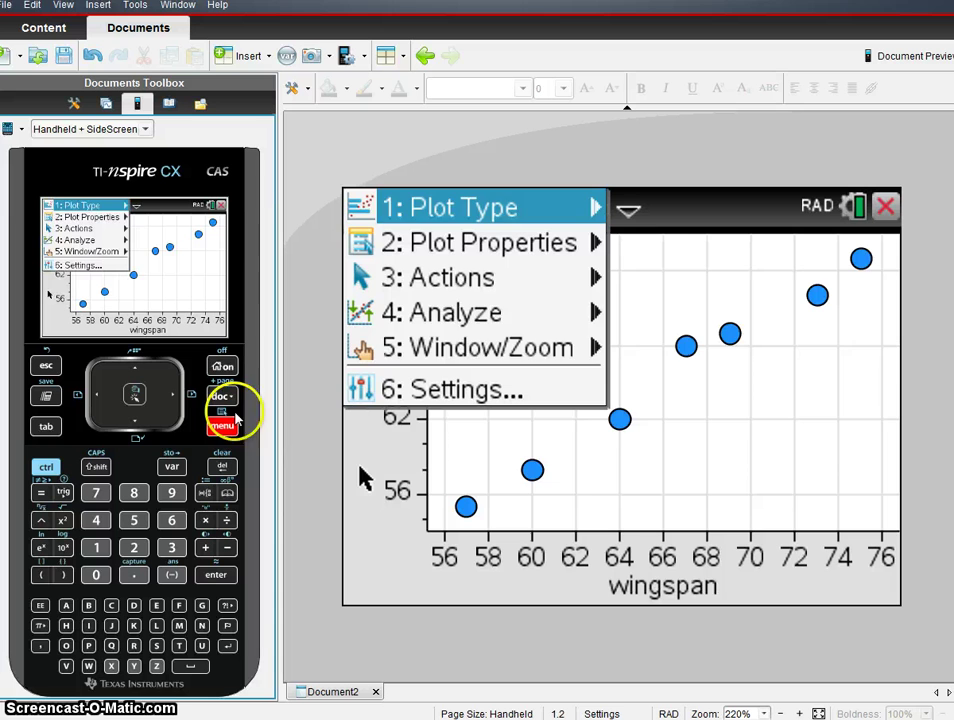
left_click(476, 312)
left_click(658, 441)
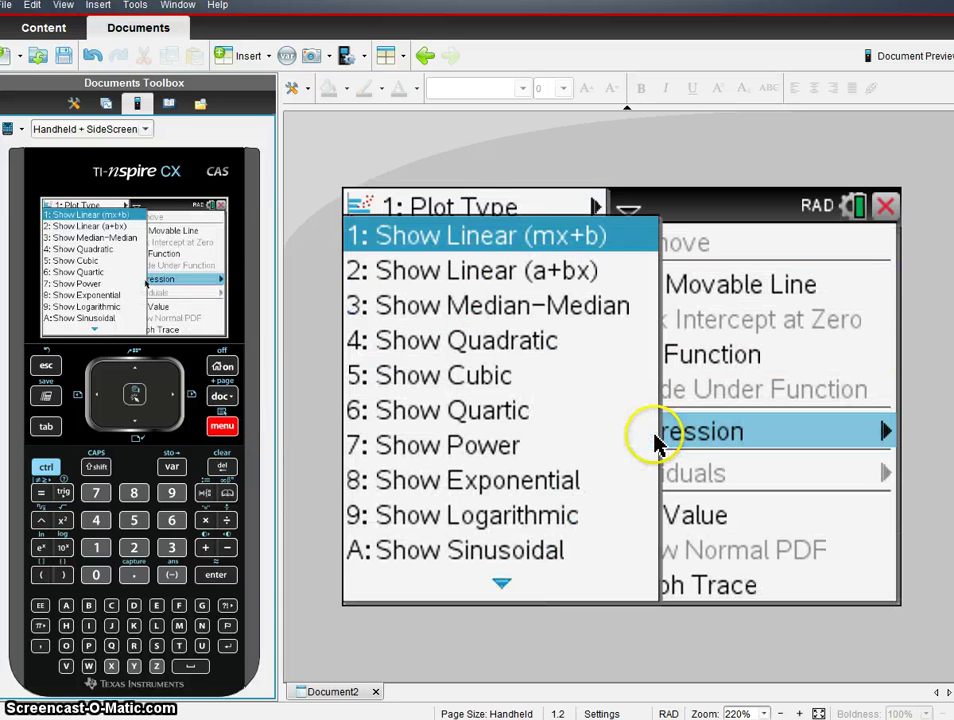
left_click(510, 278)
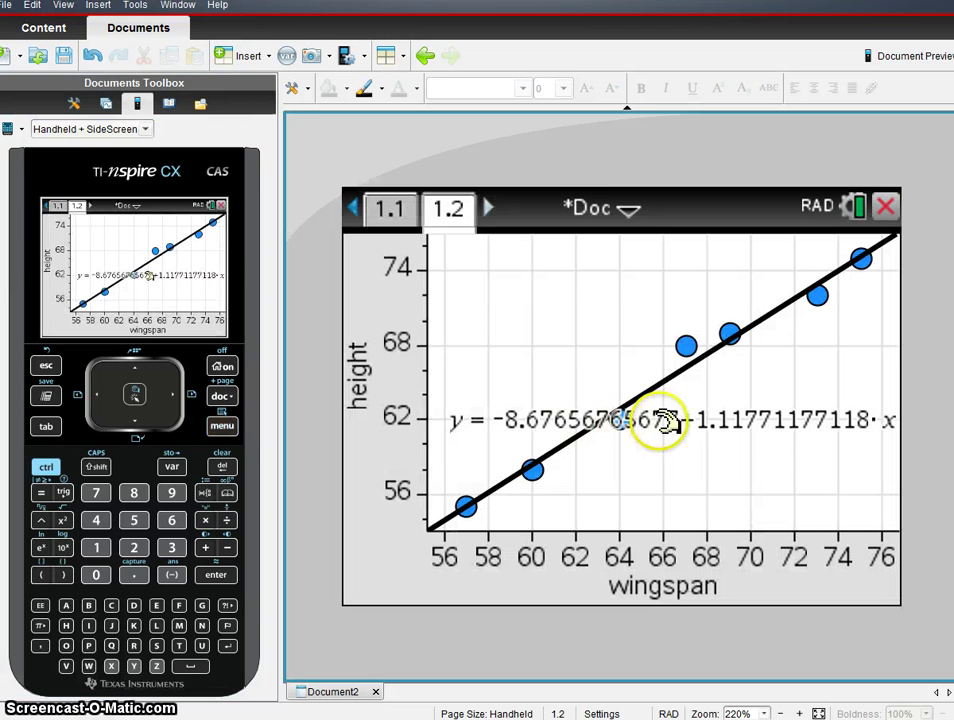
mouse_move(666, 417)
left_mouse_down()
mouse_move(634, 375)
mouse_move(666, 306)
left_mouse_up()
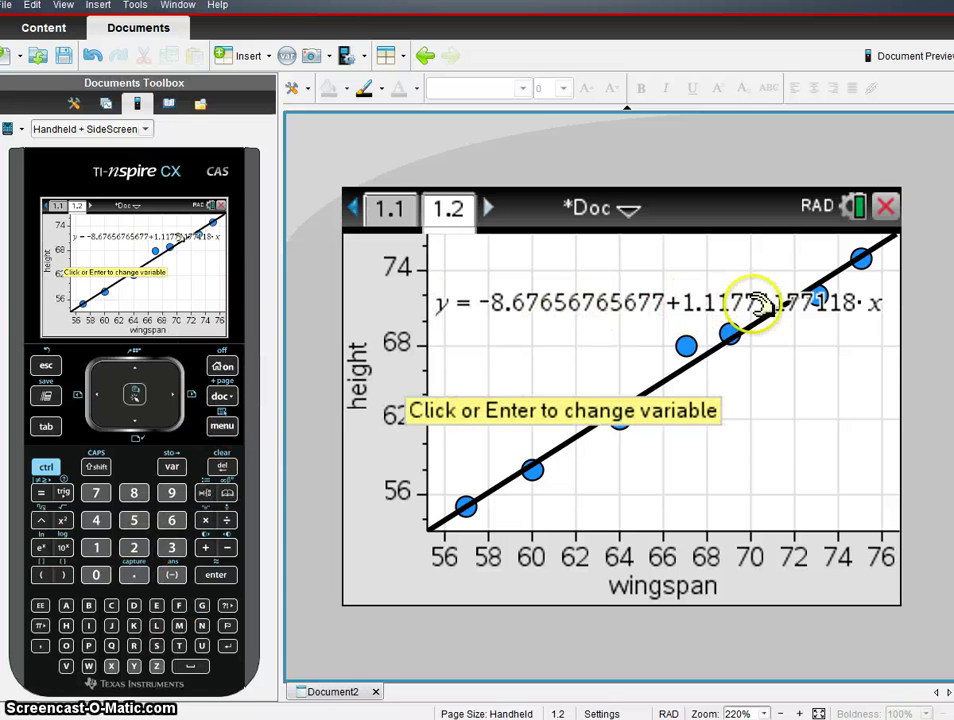
Step: Set the document's display digits to Float 3, then nudge the regression equation label slightly down
left_click(224, 402)
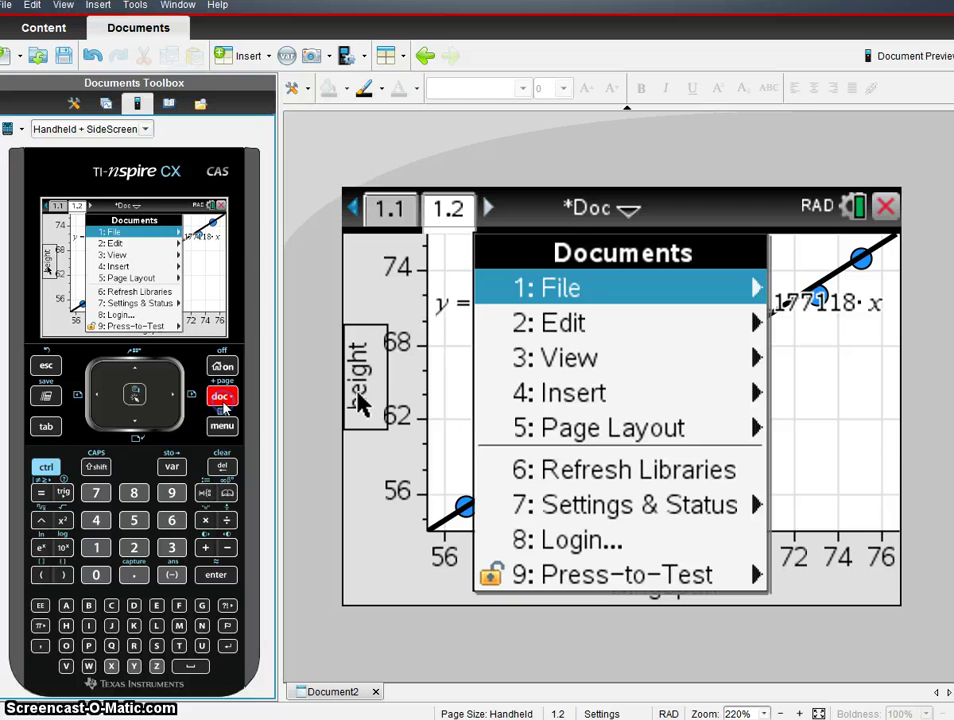
left_click(690, 505)
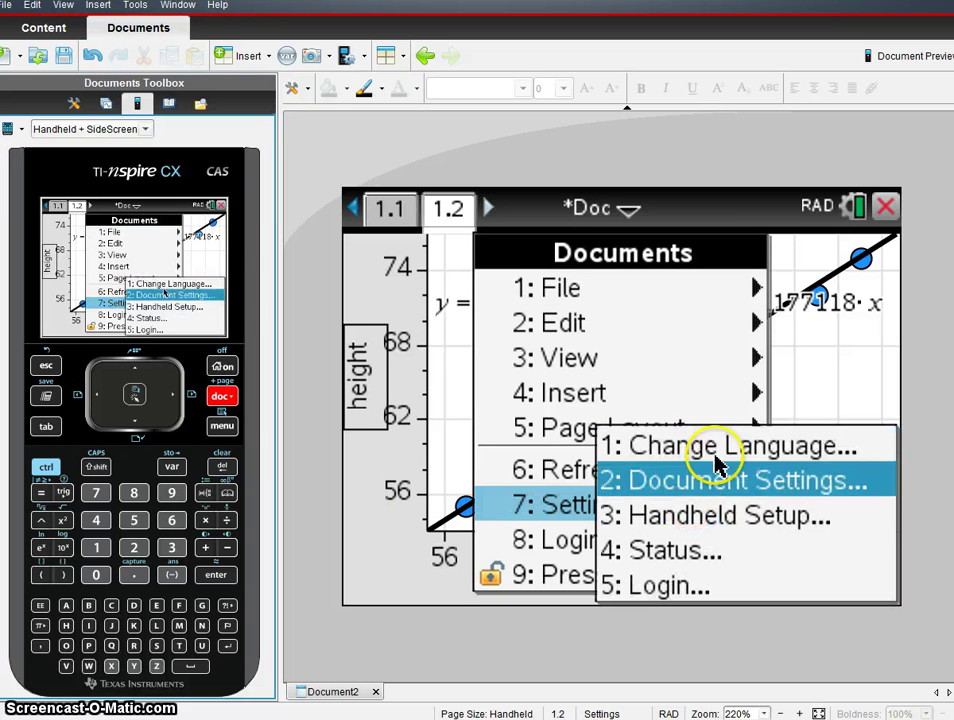
left_click(735, 488)
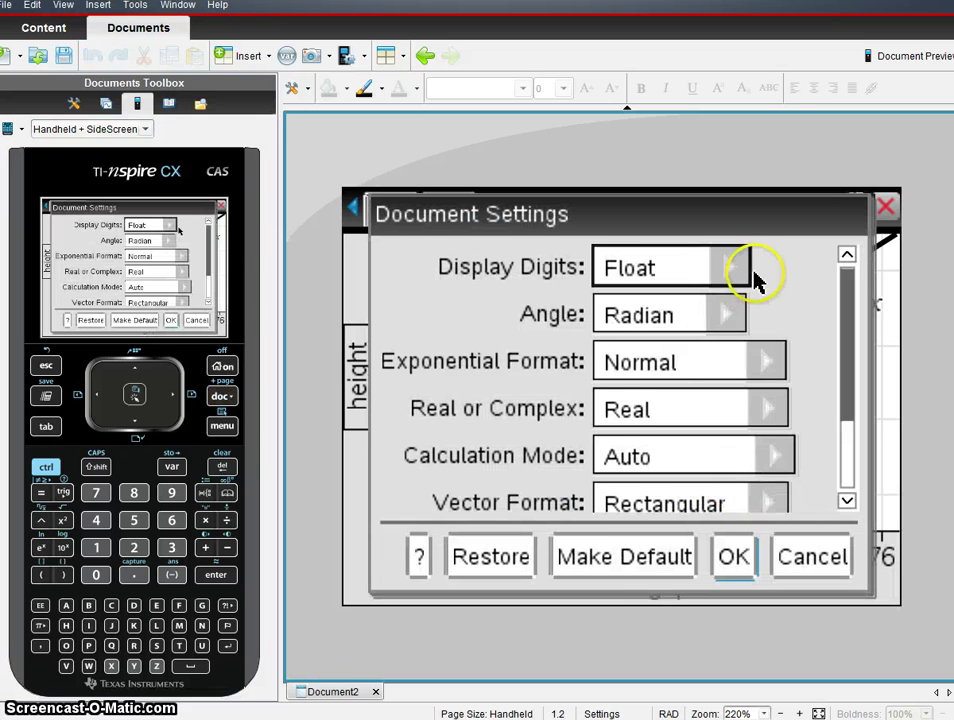
left_click(754, 274)
left_click(657, 408)
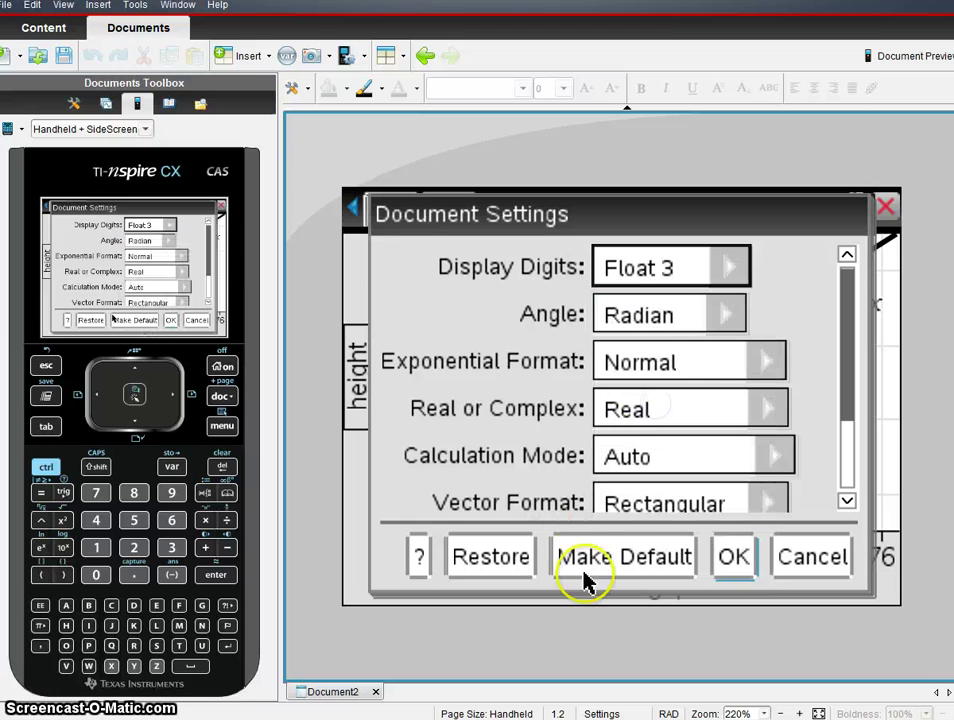
left_click(733, 578)
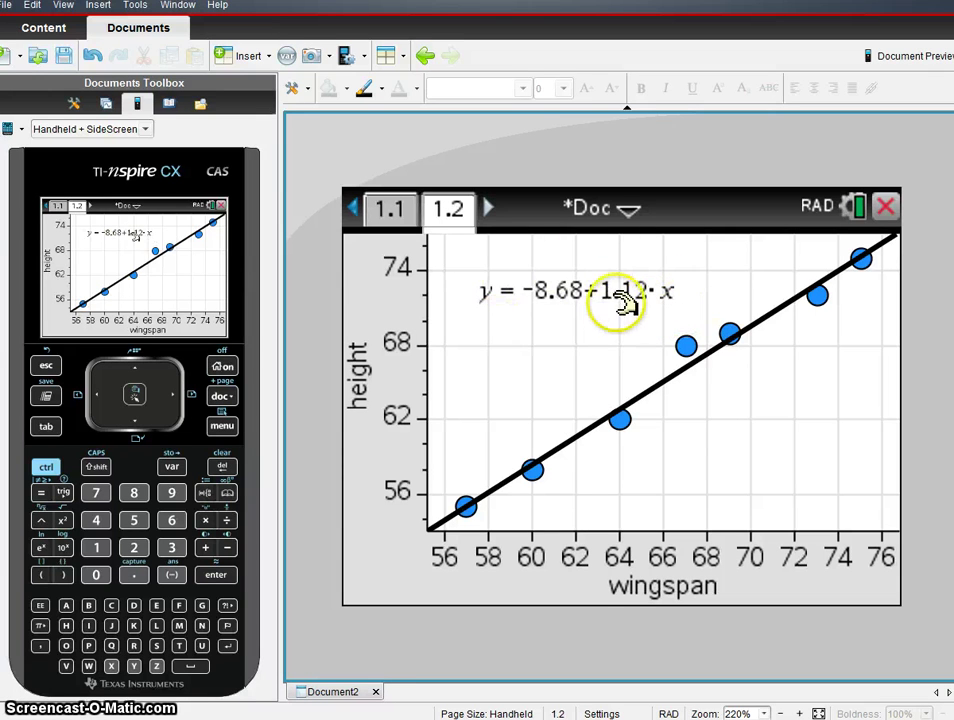
left_click_drag(618, 292, 618, 299)
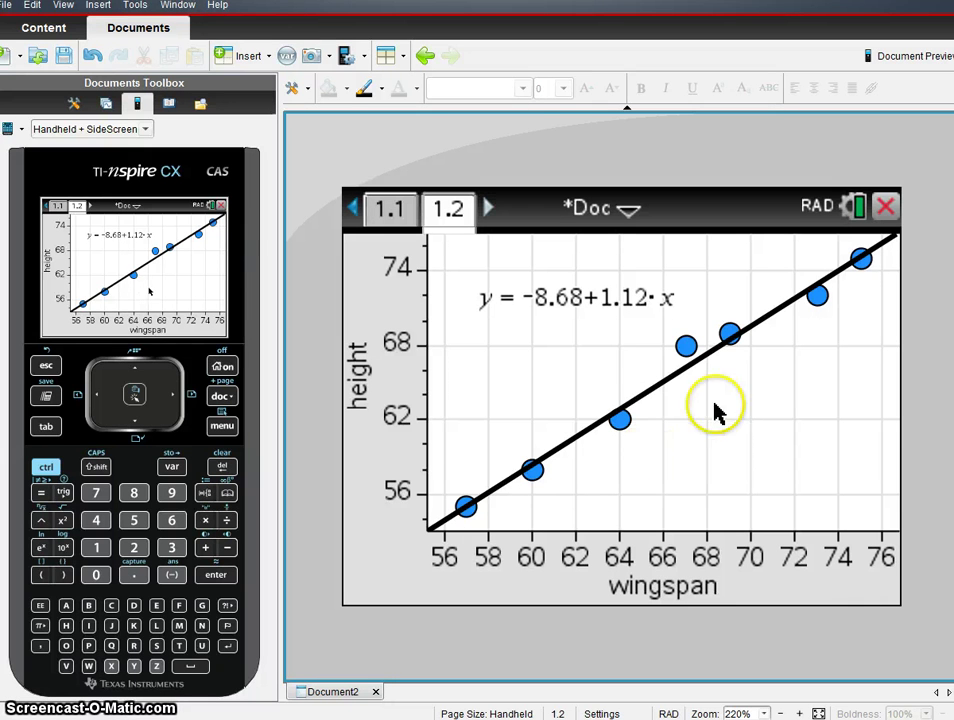
Step: Turn on Show Residual Plot from the Analyze > Residuals options of the scatter plot
left_click(219, 430)
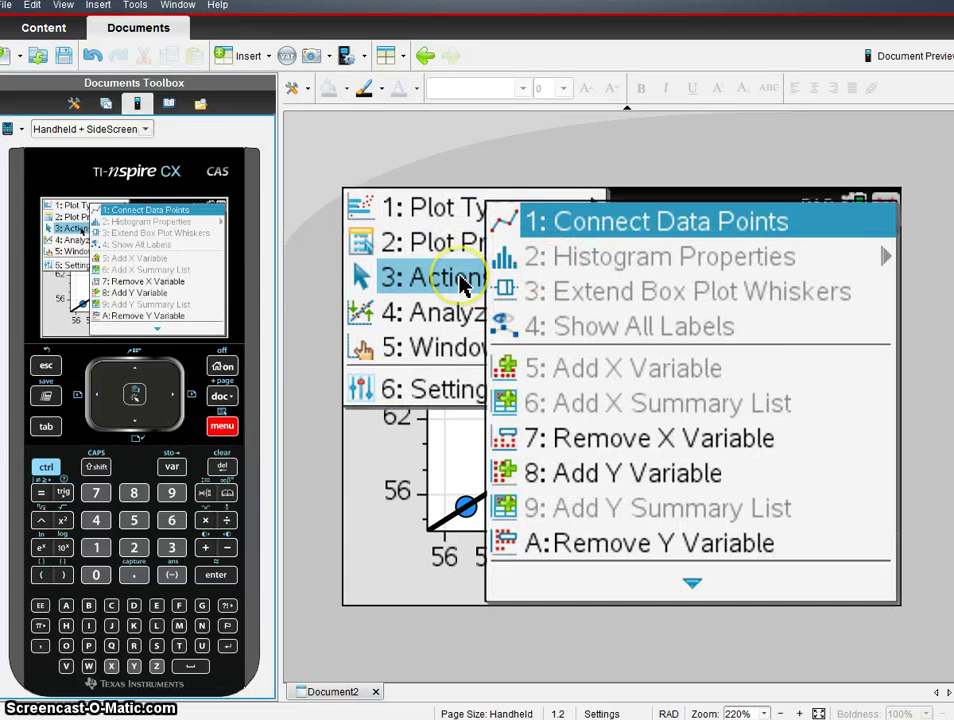
mouse_move(462, 285)
mouse_move(443, 328)
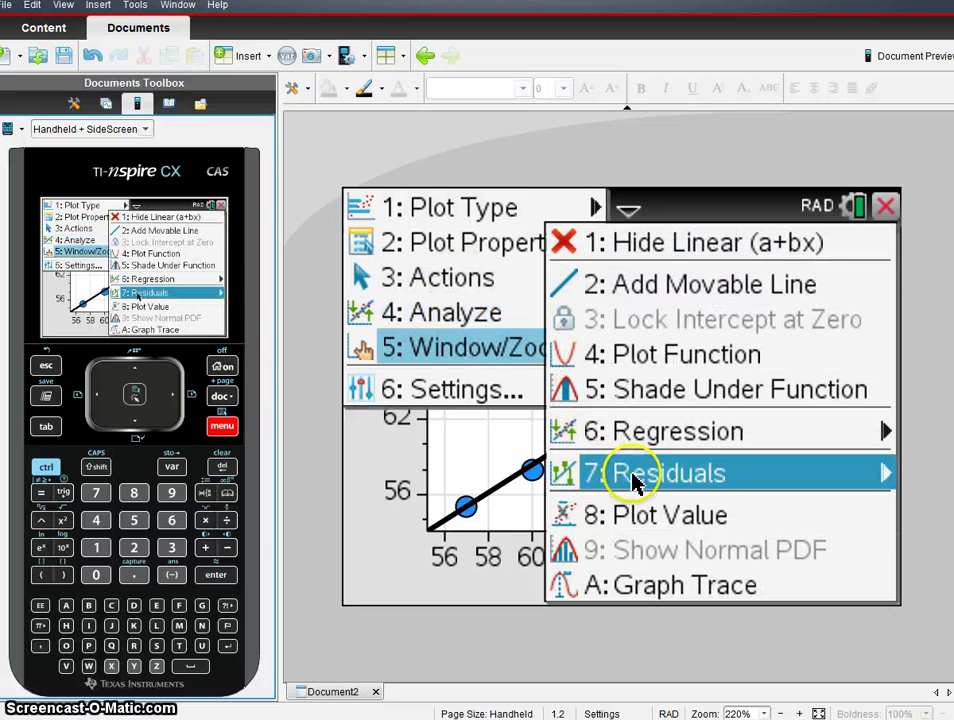
mouse_move(634, 481)
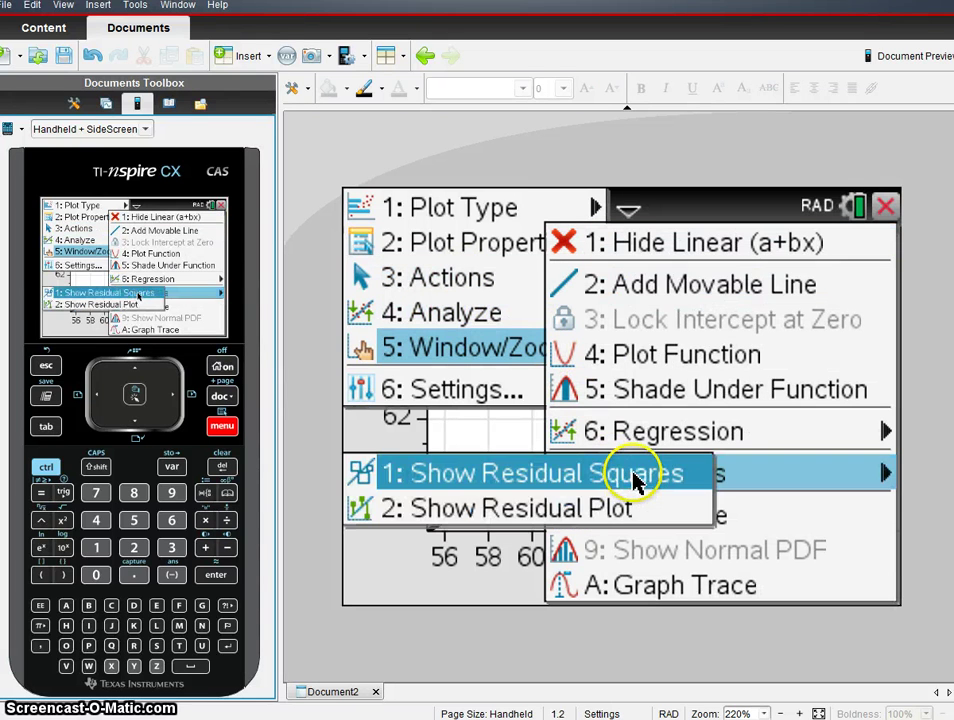
left_click(512, 519)
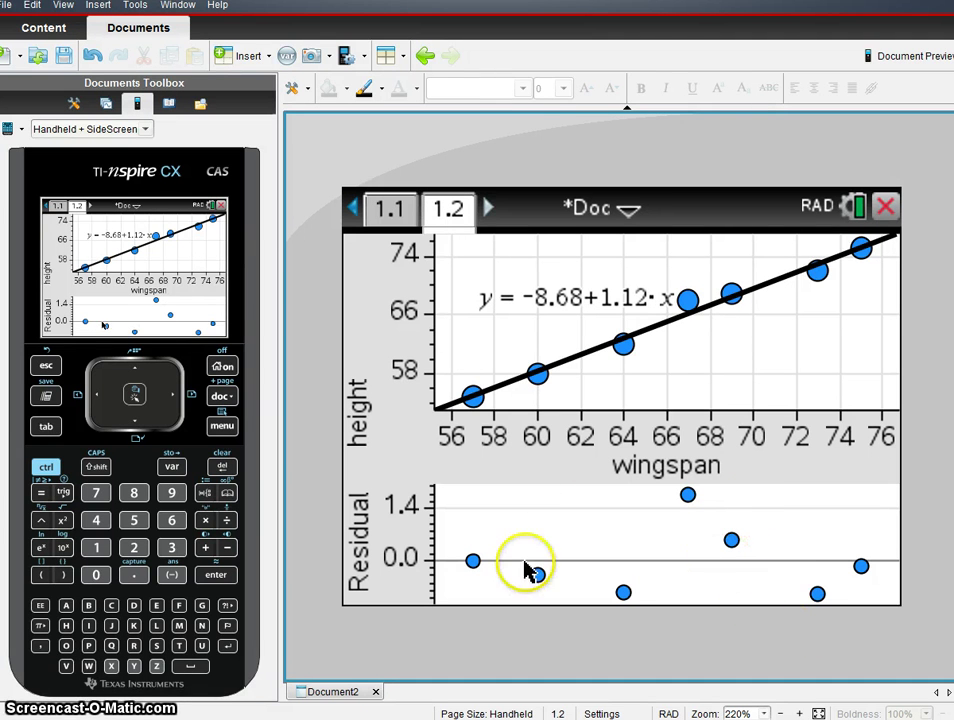
Step: Add a Data & Statistics page with stat.resid on the horizontal axis
left_click(46, 467)
left_click(222, 396)
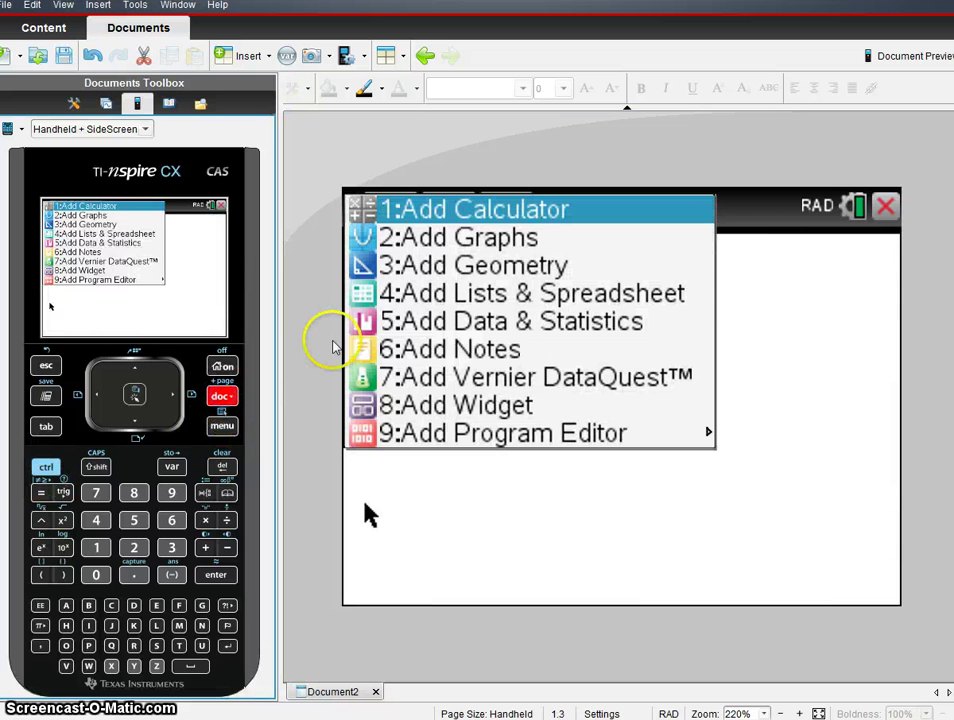
left_click(497, 333)
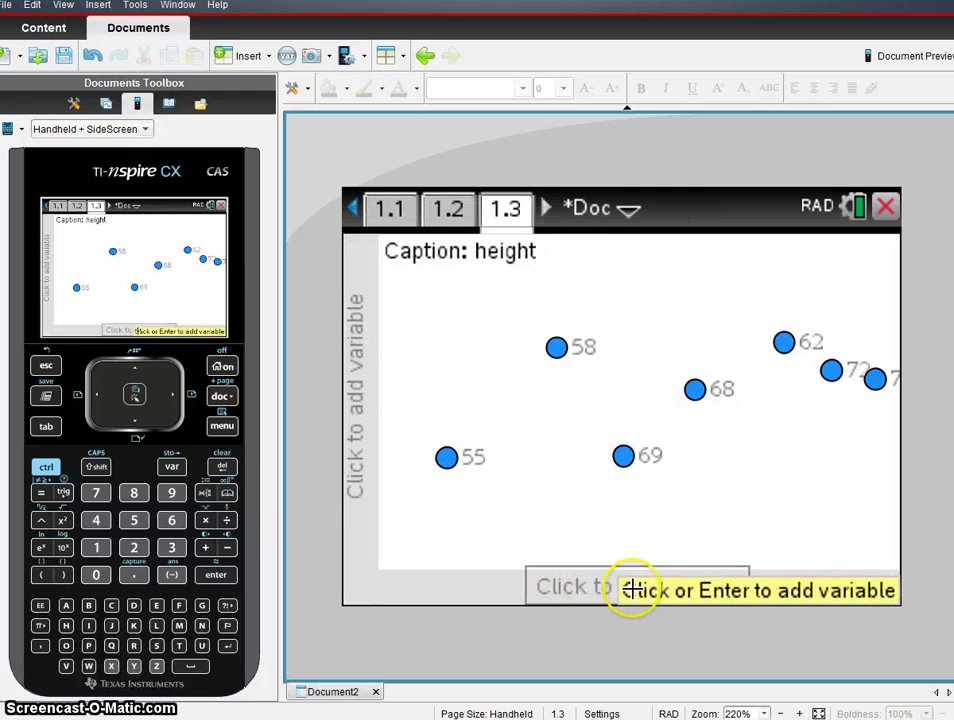
left_click(589, 585)
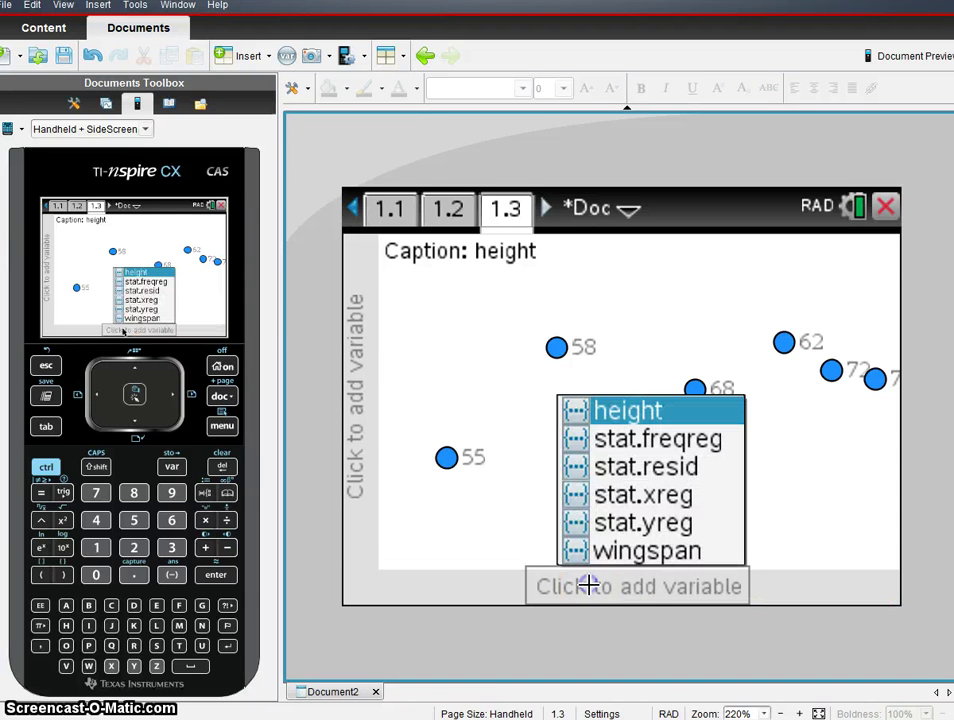
left_click(621, 481)
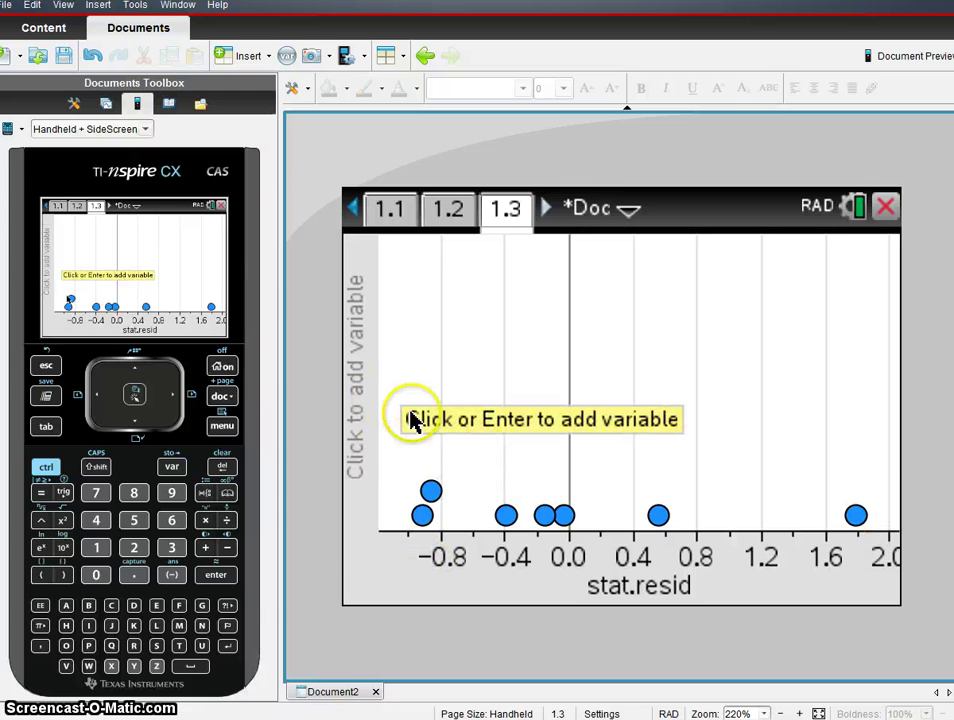
Step: Change the stat.resid dot plot's plot type to Box Plot
left_click(222, 426)
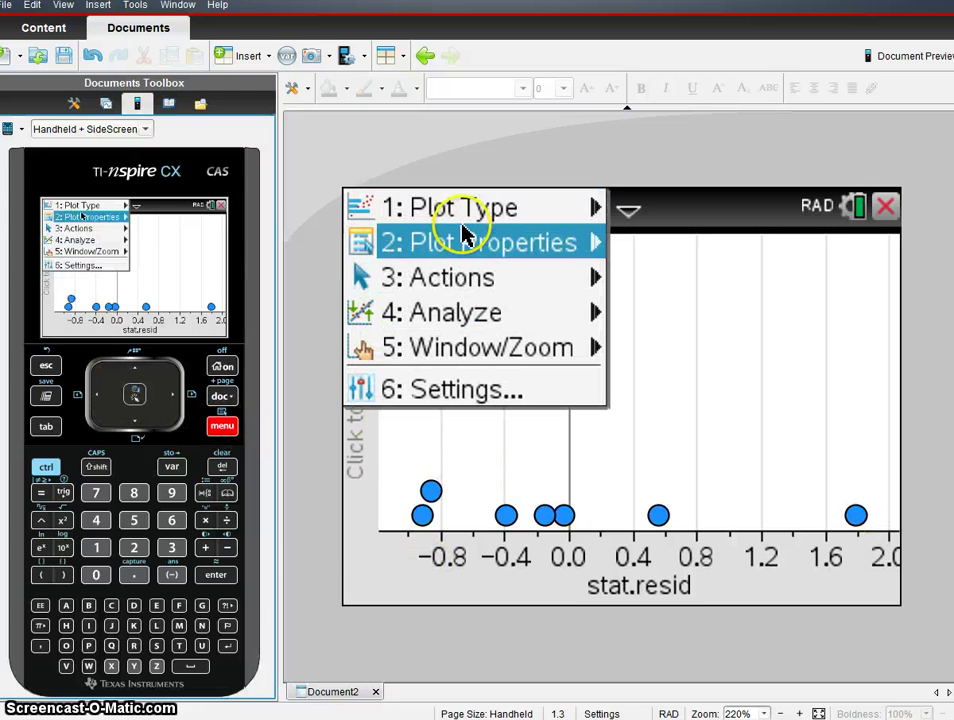
mouse_move(496, 213)
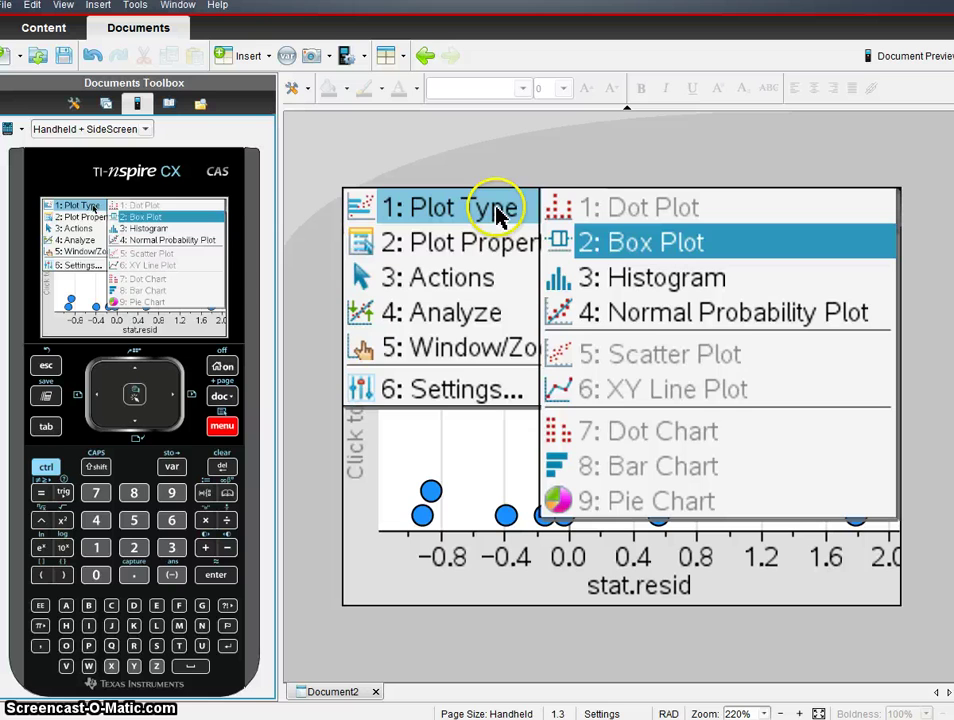
left_click(646, 246)
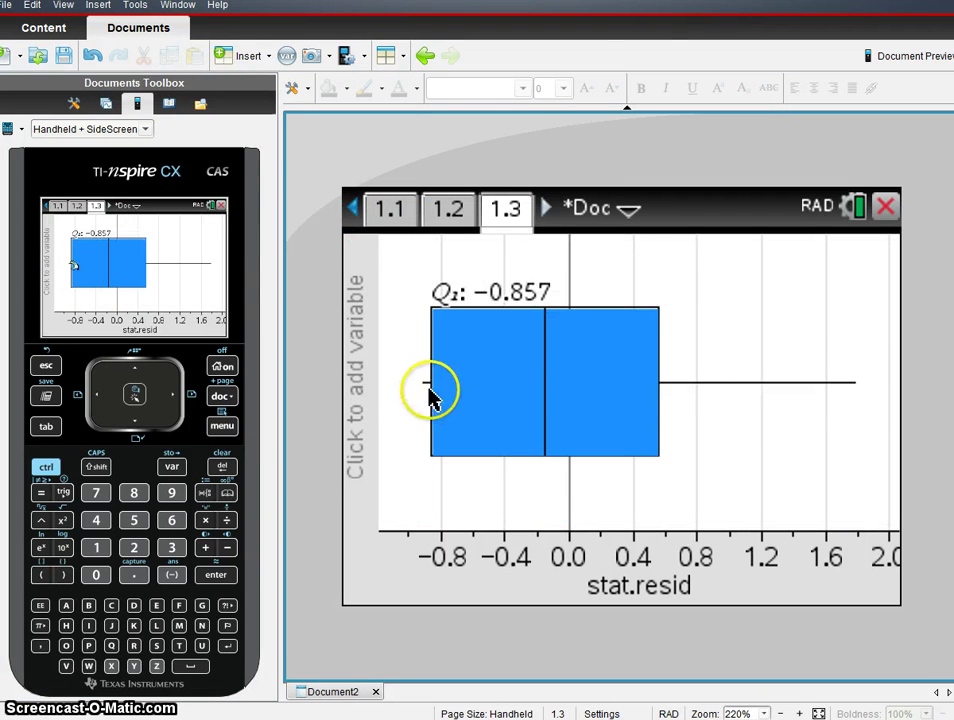
mouse_move(425, 390)
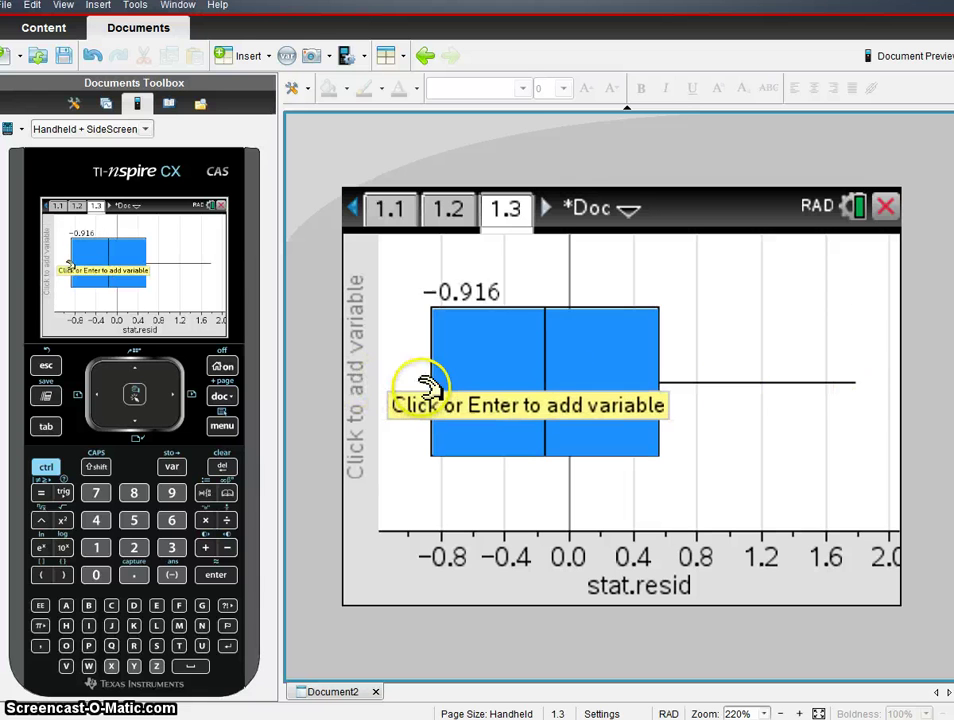
mouse_move(805, 390)
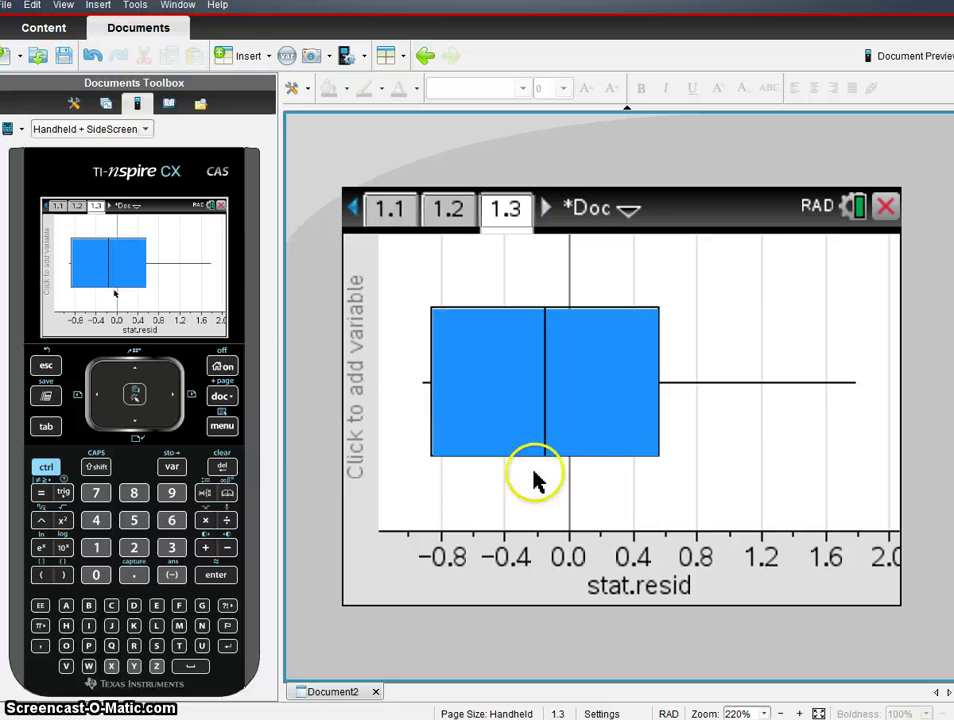
Step: Switch the stat.resid plot to a histogram and adjust its bin edges and frequency axis
left_click(222, 425)
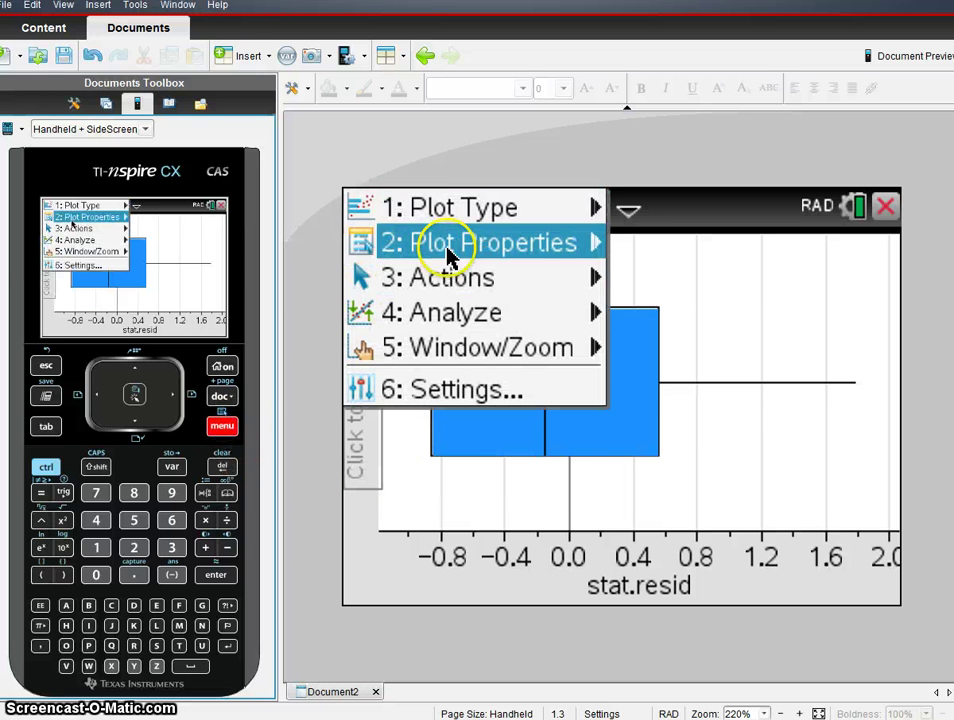
mouse_move(464, 209)
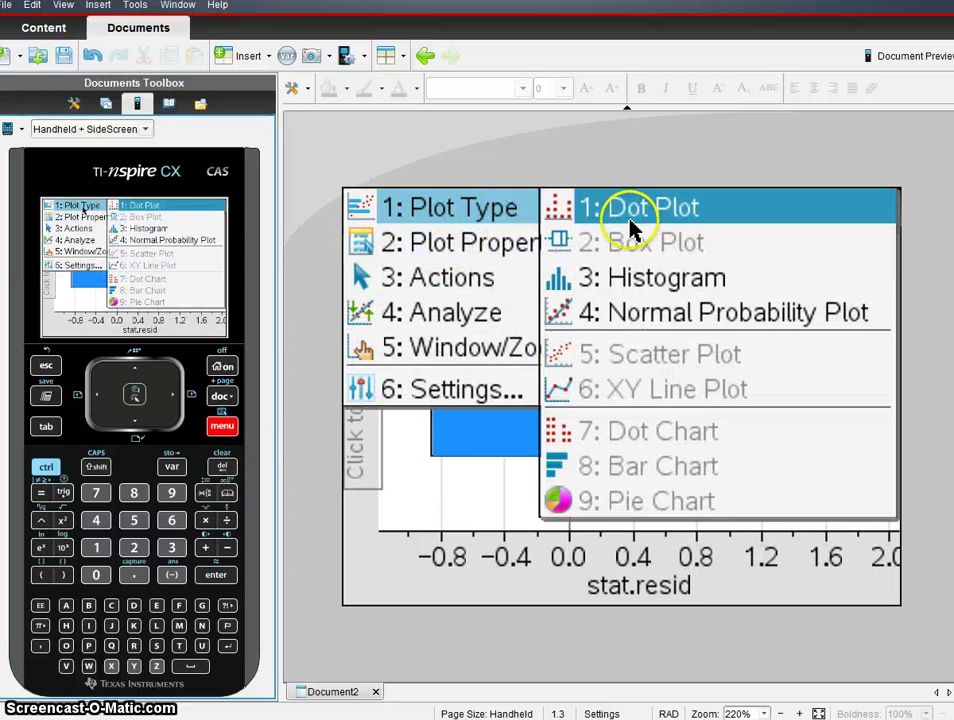
left_click(660, 287)
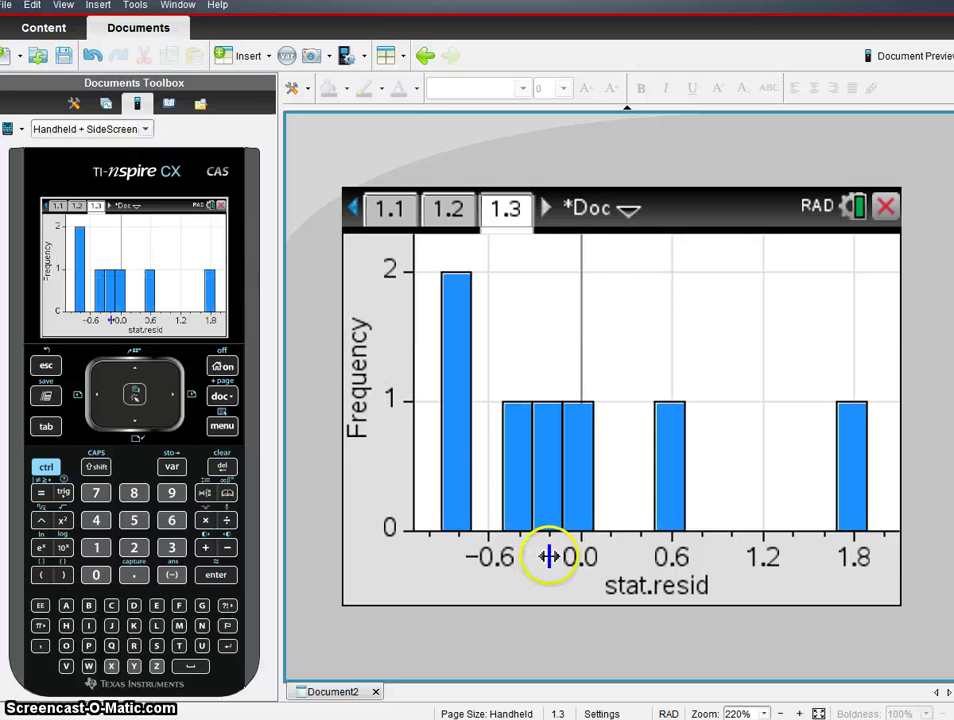
mouse_move(550, 556)
left_mouse_down()
mouse_move(551, 547)
mouse_move(567, 550)
left_mouse_up()
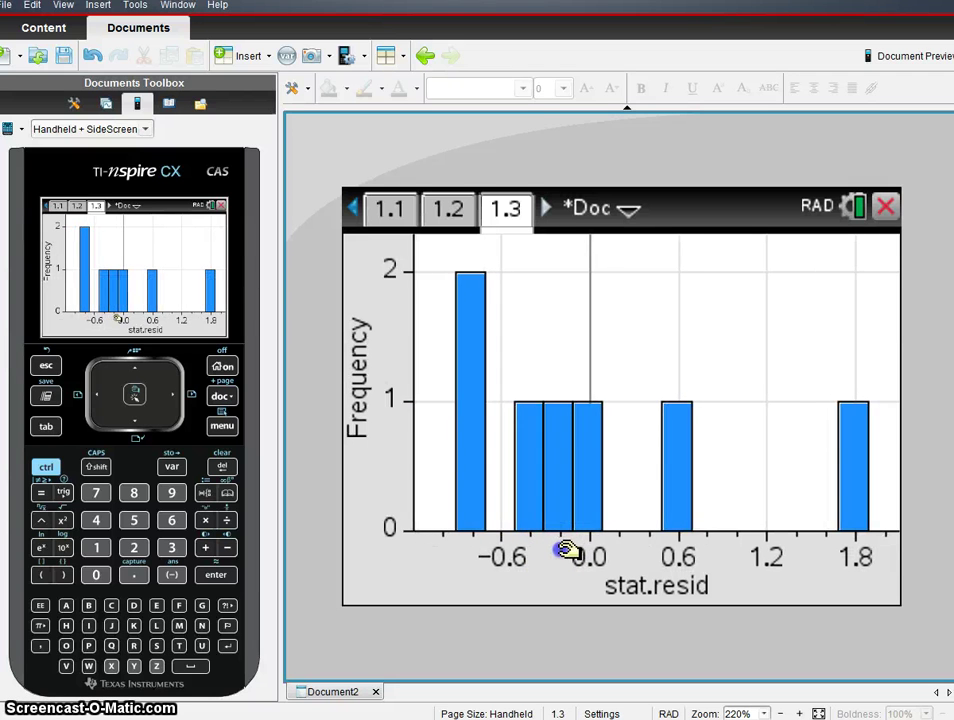
left_click_drag(404, 270, 418, 280)
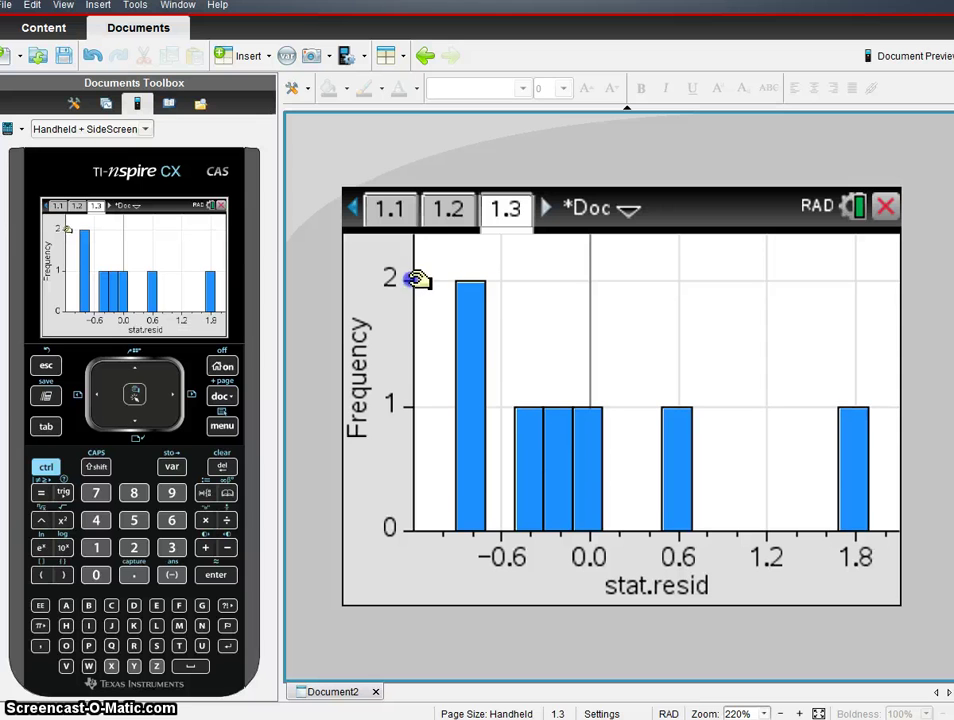
mouse_move(483, 296)
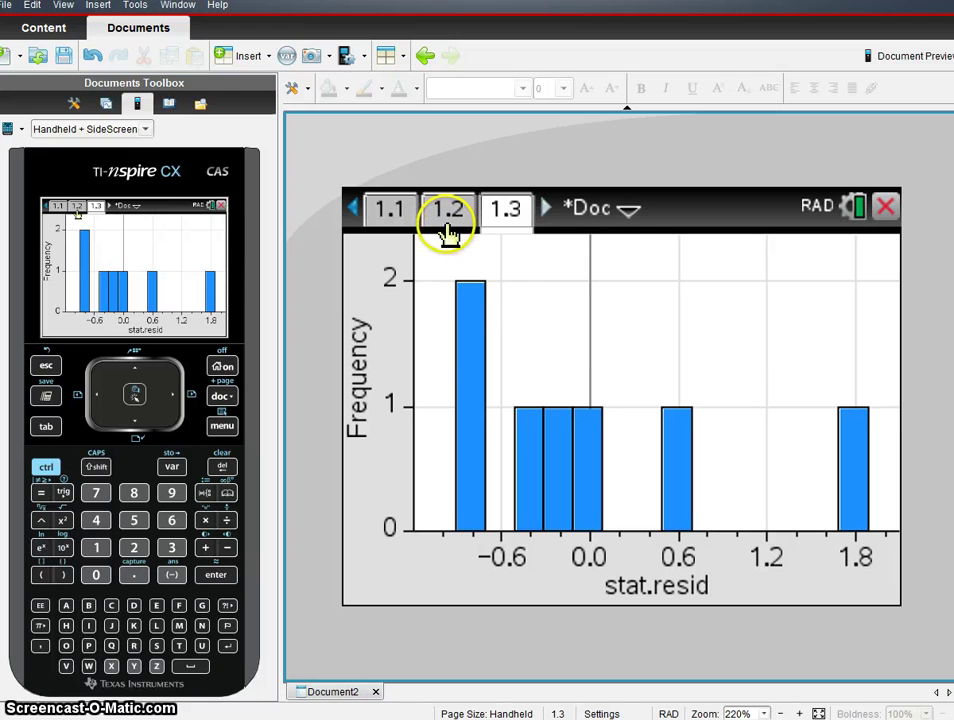
Step: Return to the page 1.1 spreadsheet and open Statistics > Stat Tests from its menu
left_click(388, 220)
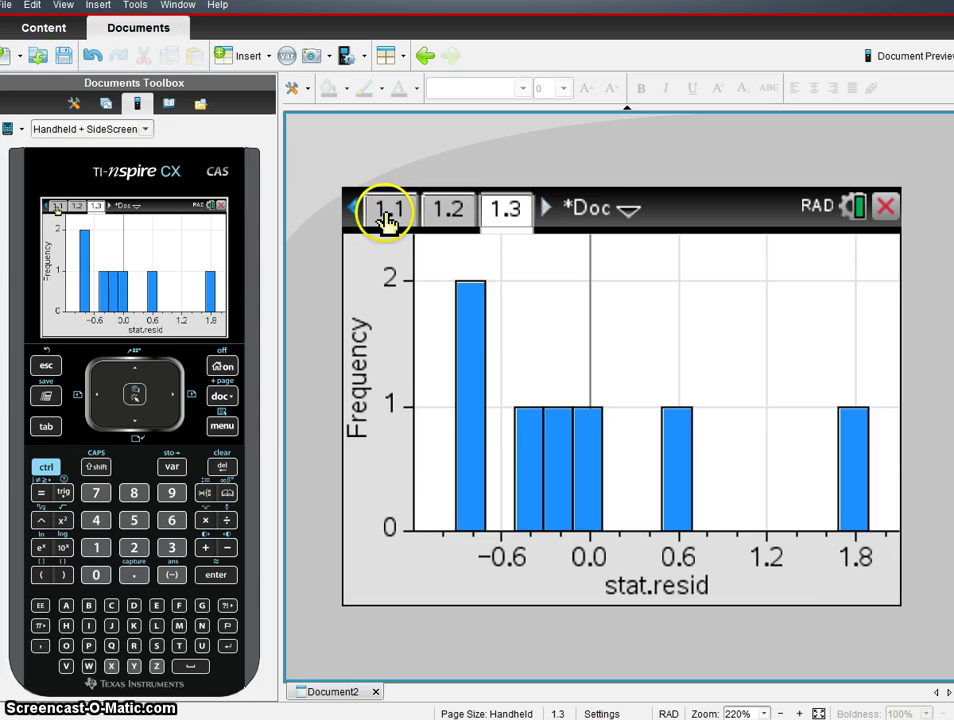
left_click(698, 366)
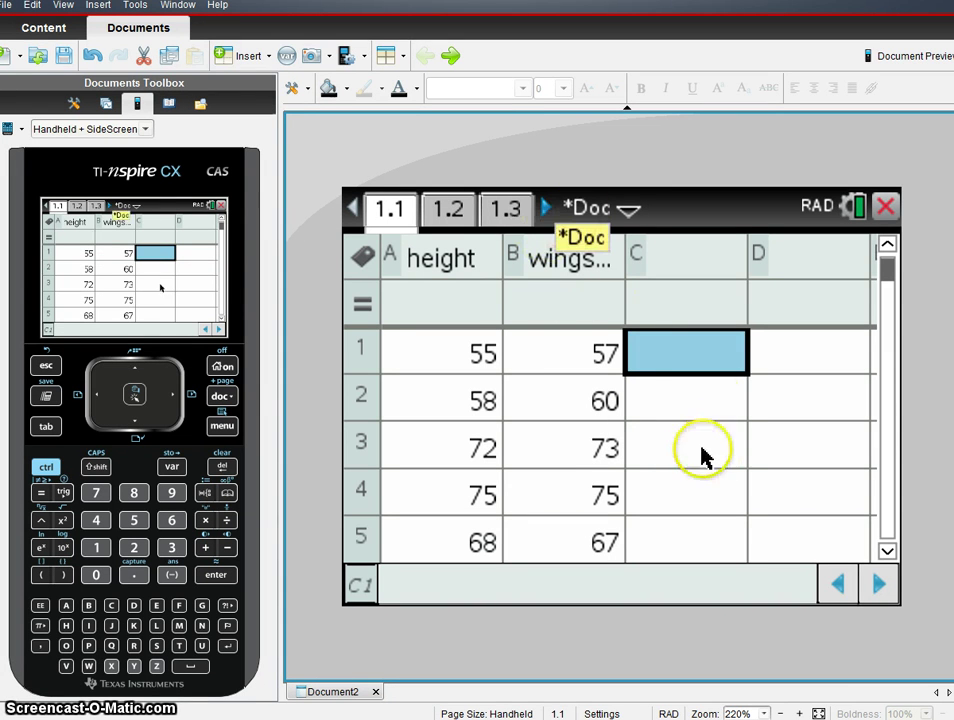
double_click(690, 354)
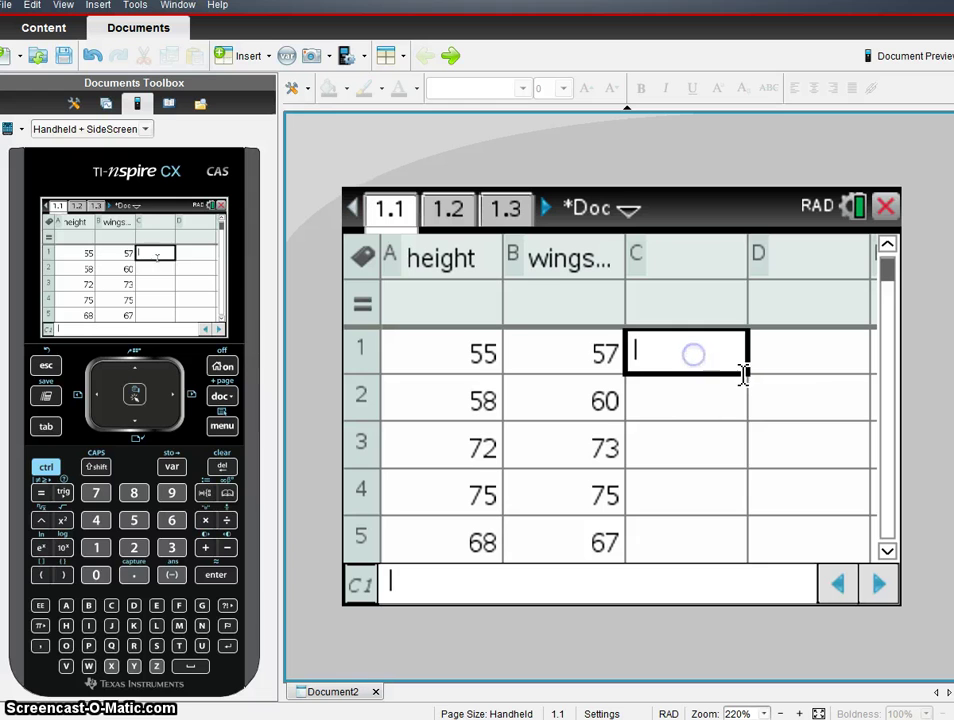
left_click(675, 366)
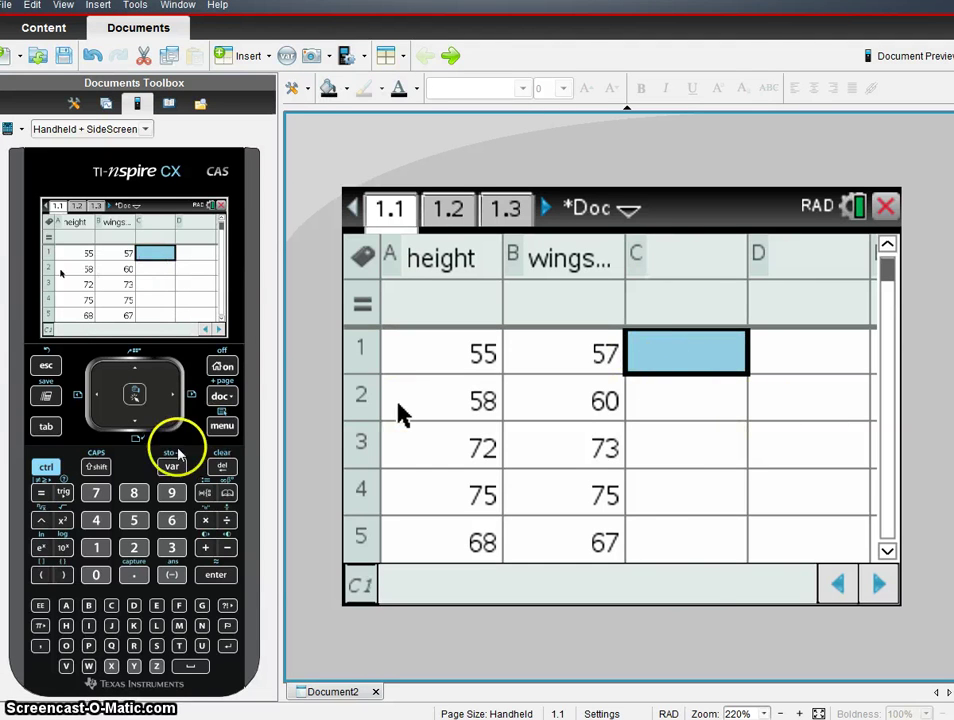
left_click(222, 426)
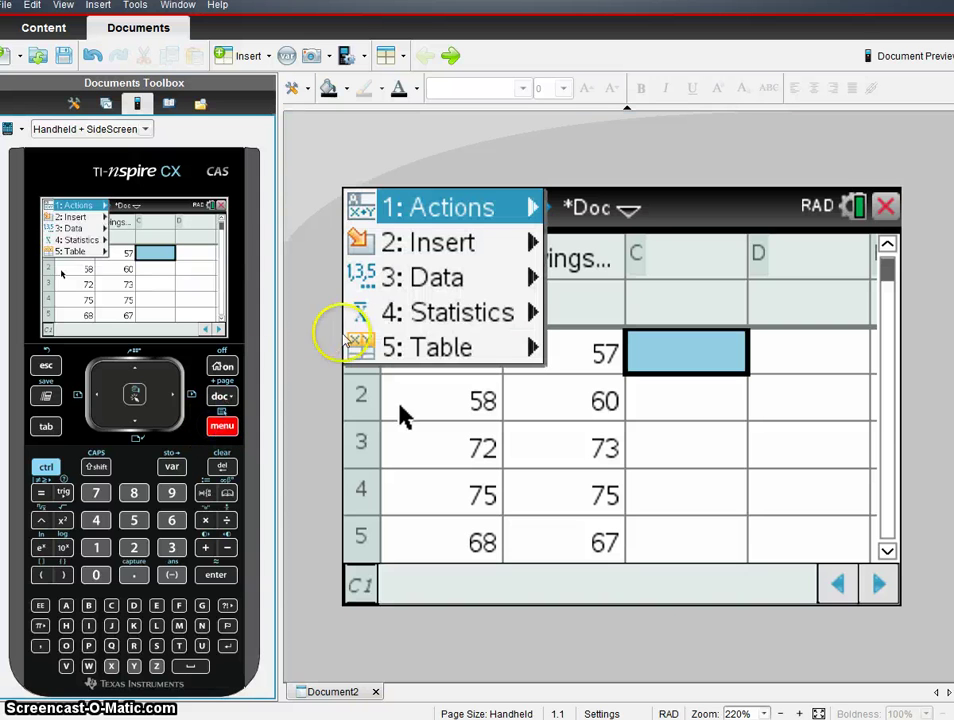
mouse_move(500, 318)
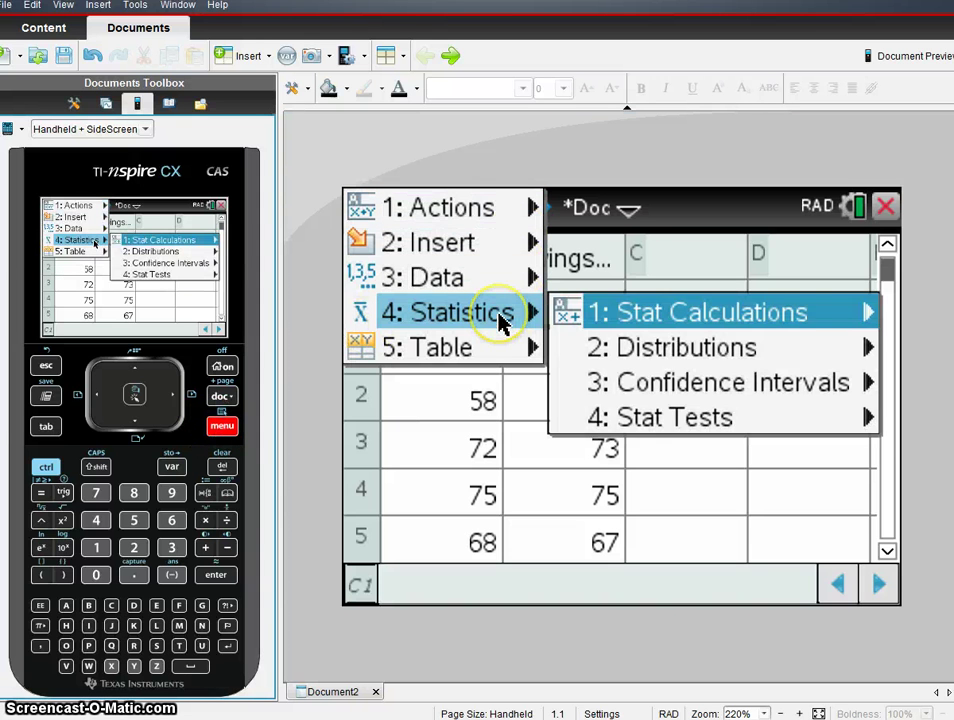
mouse_move(666, 420)
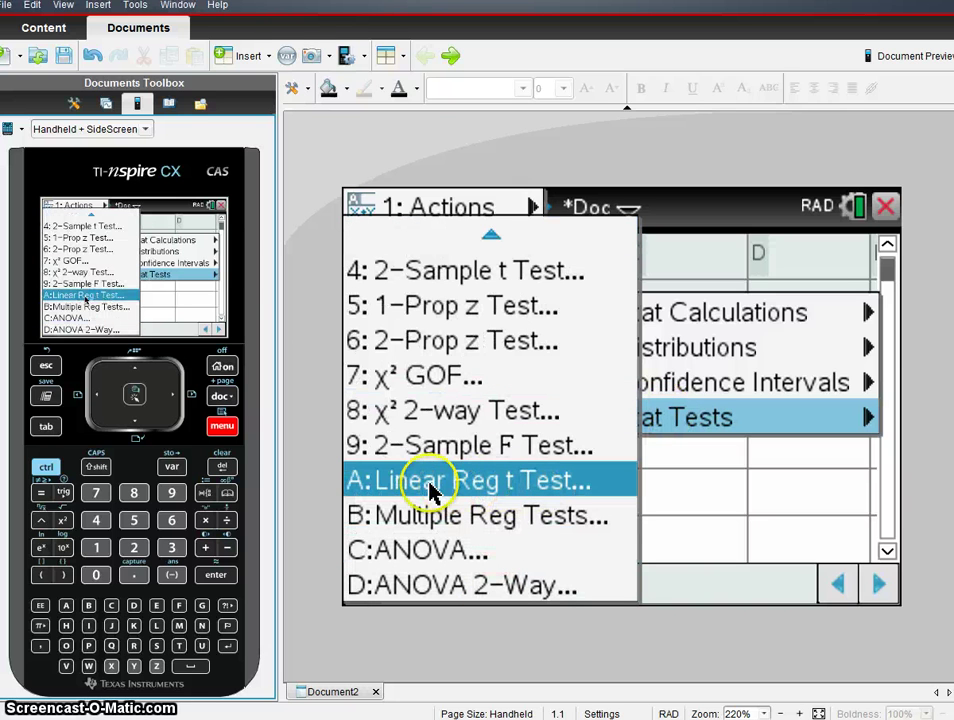
Step: Run Linear Reg t Test with X List wingspan, Y List height, and two-sided β & ρ ≠ 0 hypothesis
left_click(482, 490)
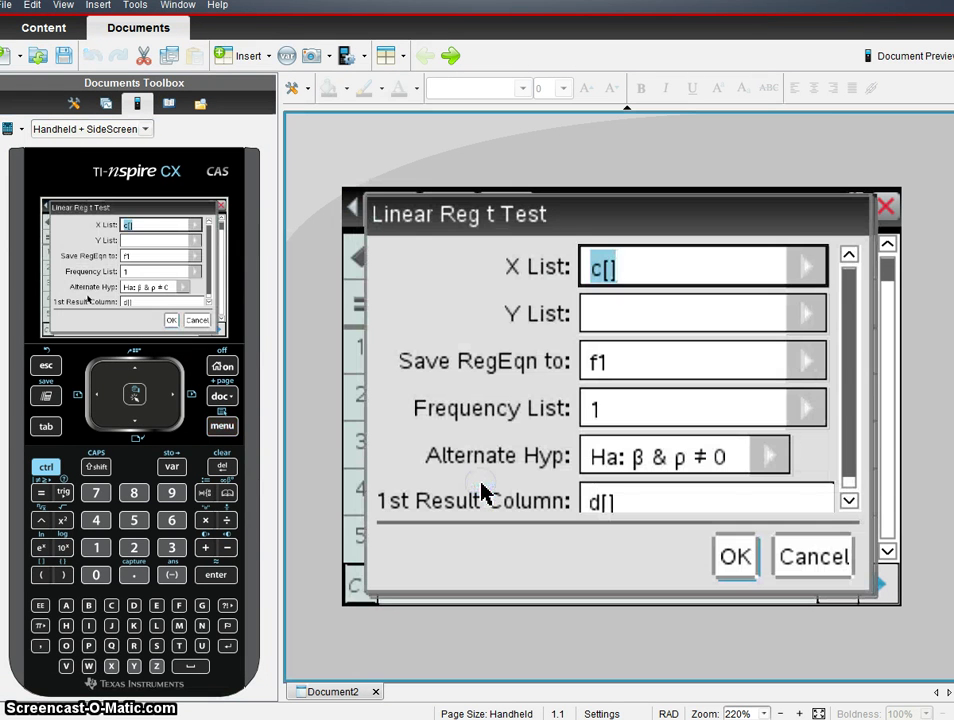
left_click(808, 270)
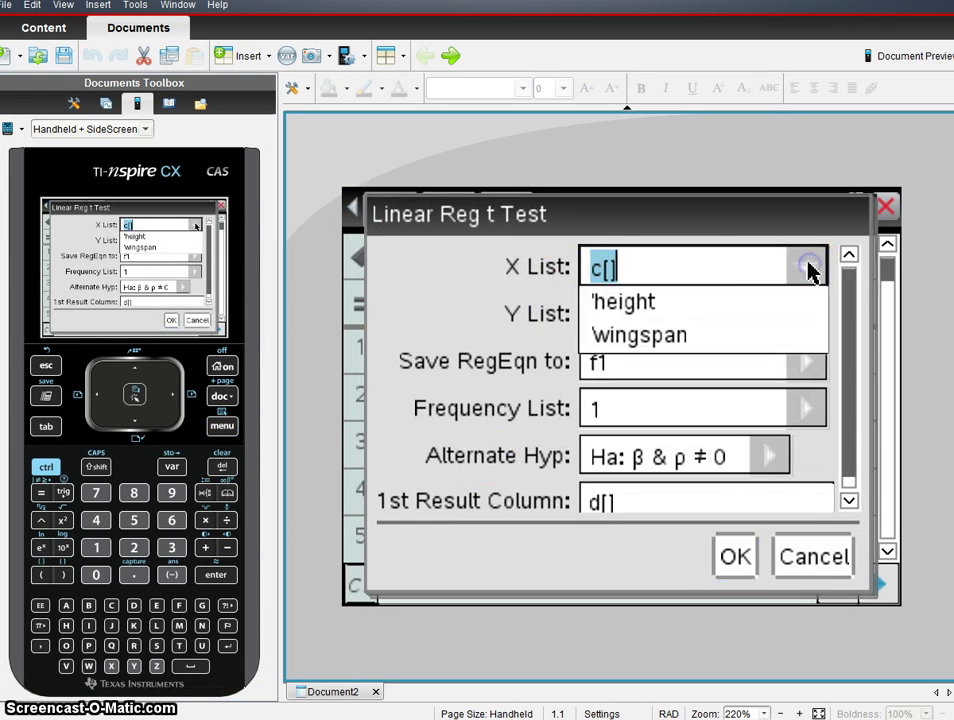
left_click(617, 340)
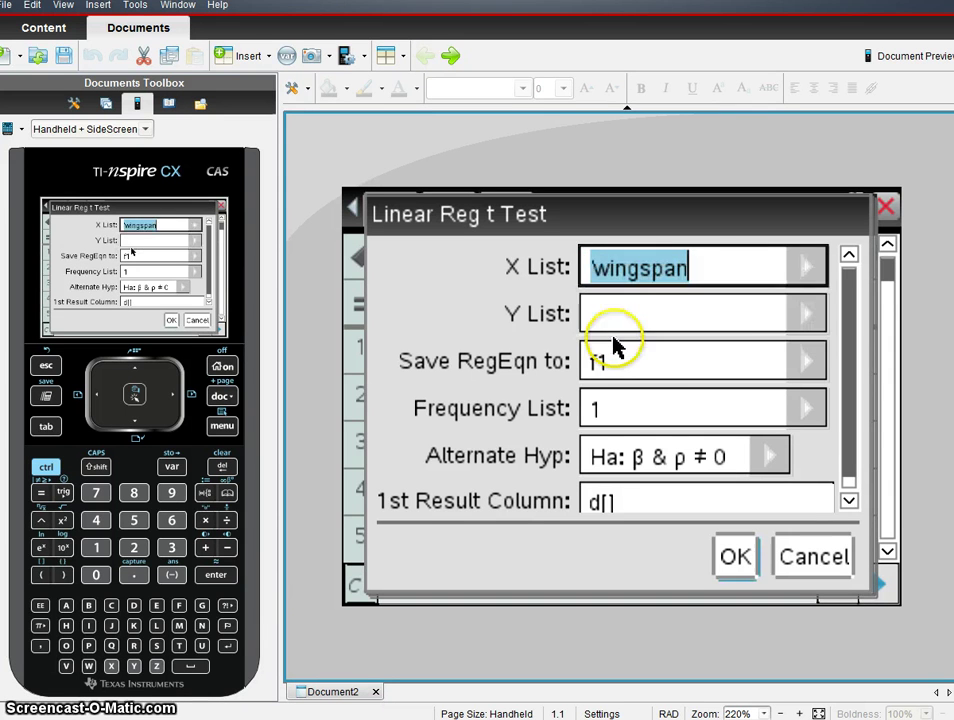
left_click(803, 318)
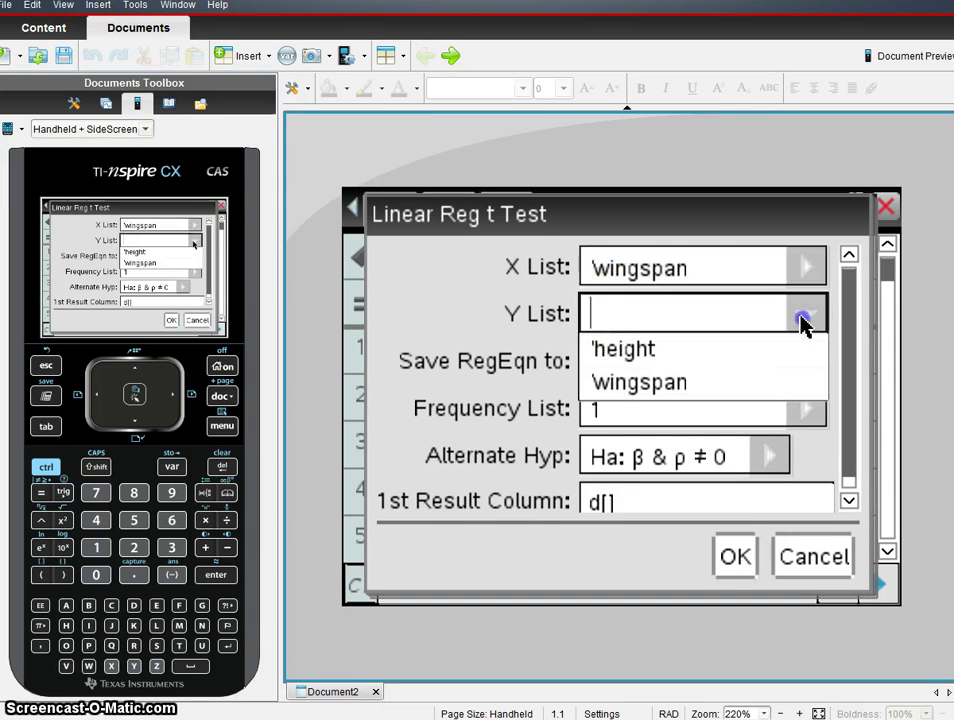
left_click(620, 352)
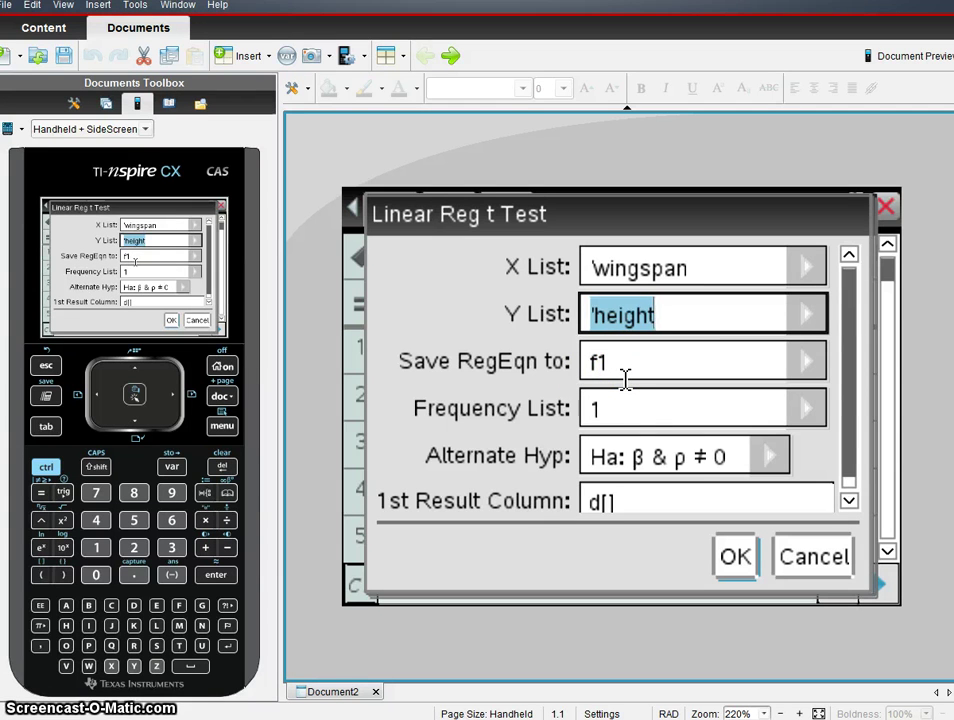
left_click(848, 502)
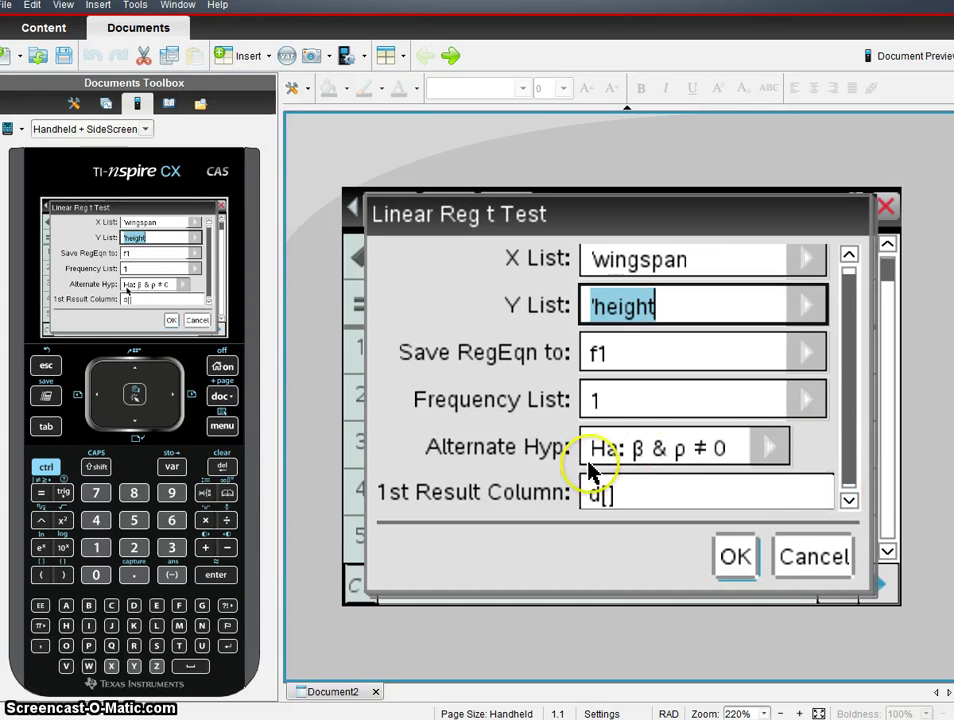
left_click(779, 452)
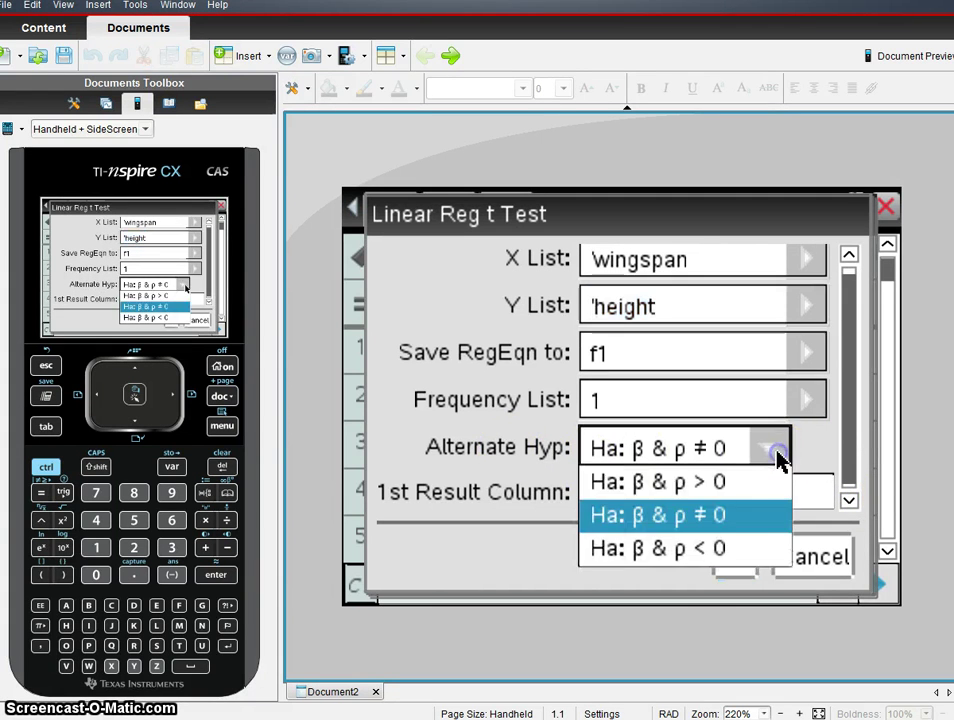
left_click(705, 517)
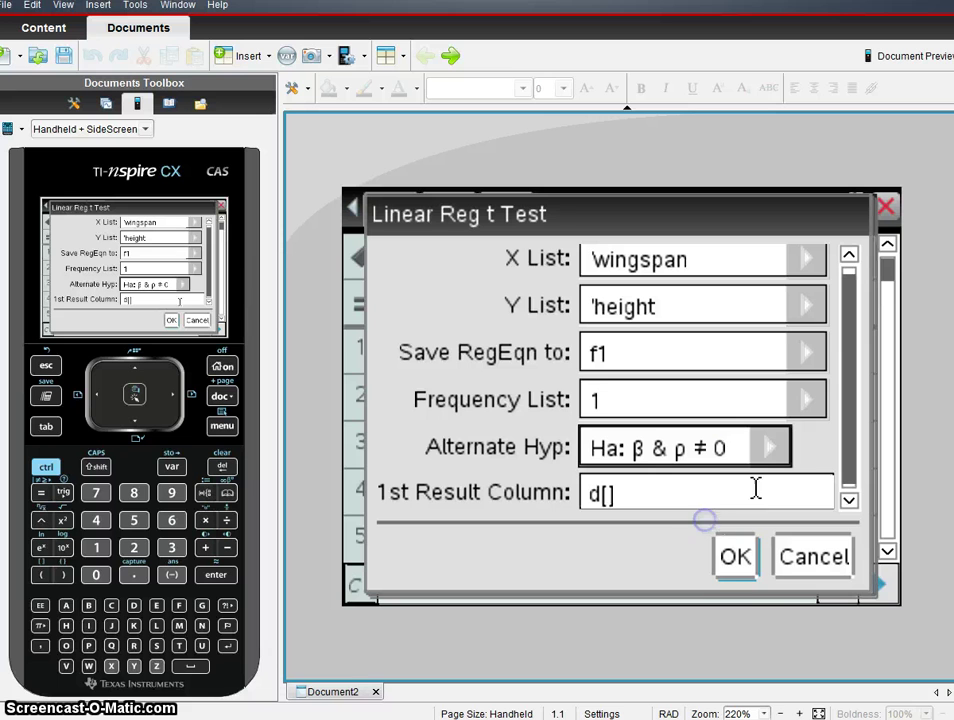
left_click(735, 560)
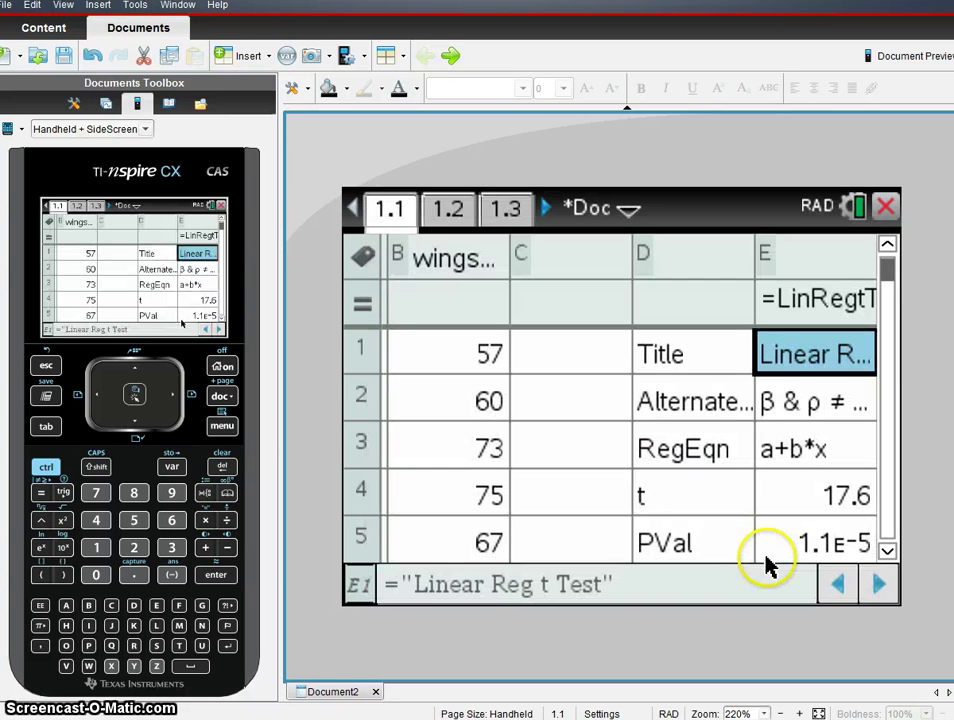
key("Right")
key("Left")
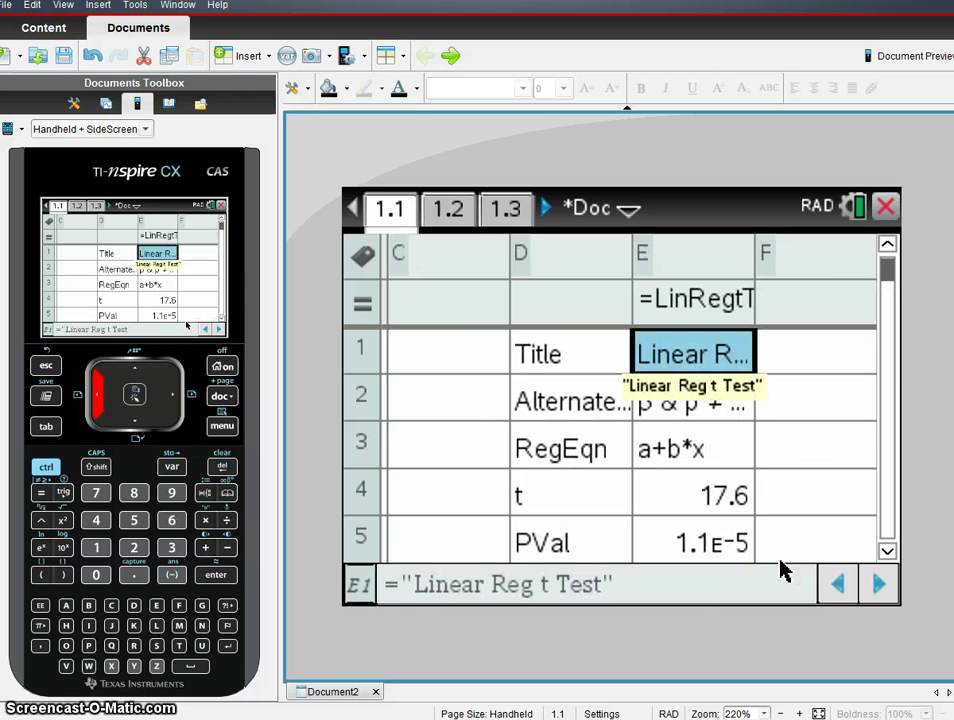
key("Down")
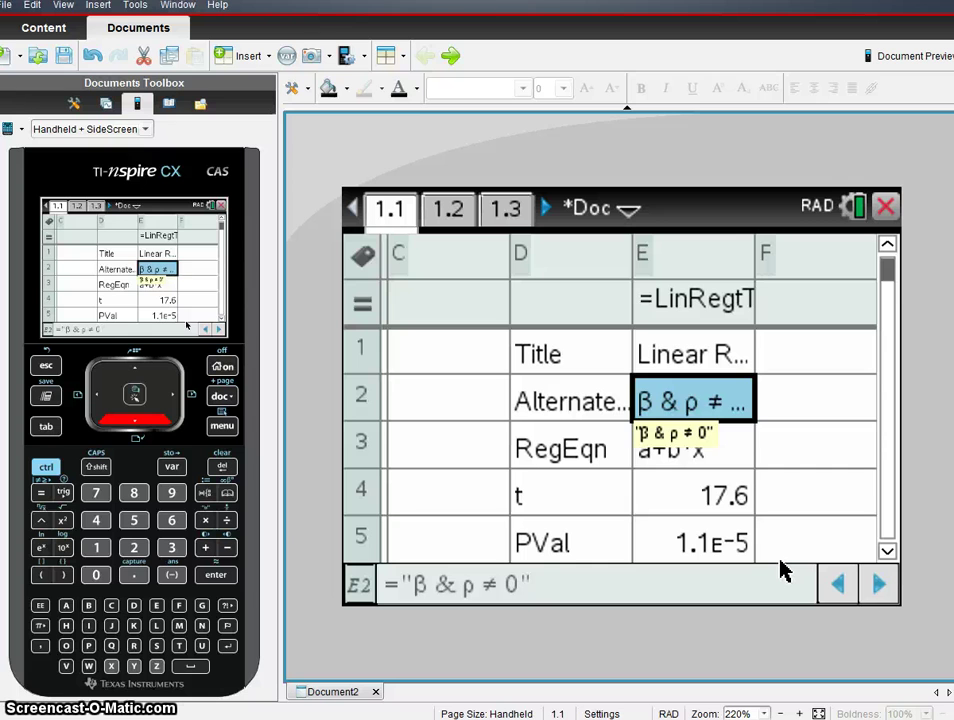
key("Down")
key("Down")
key("Down")
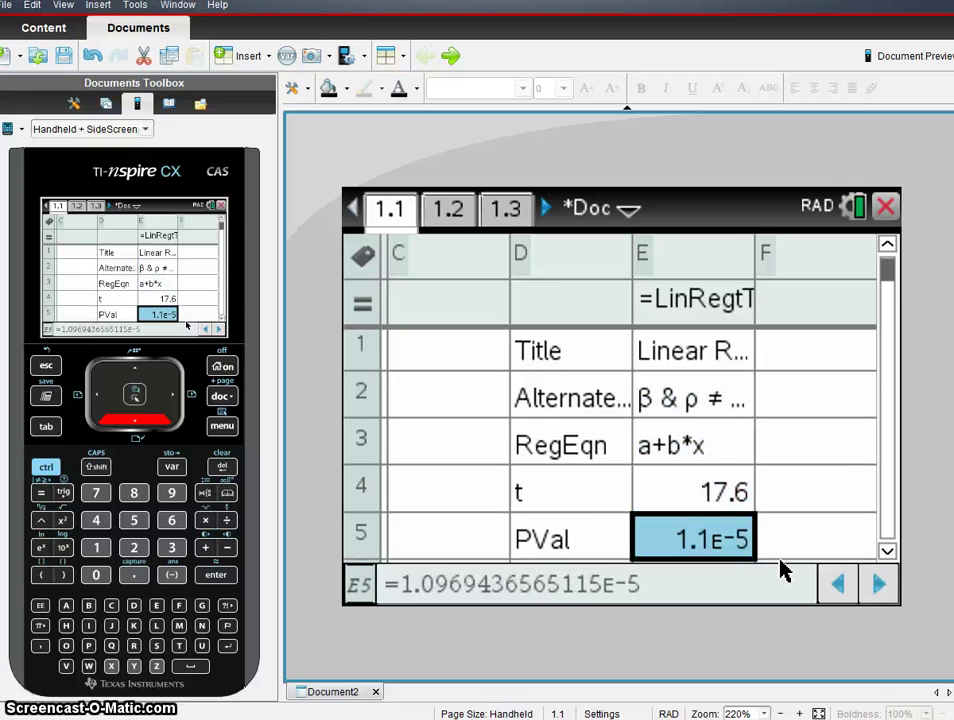
key("Up")
key("Left")
key("Right")
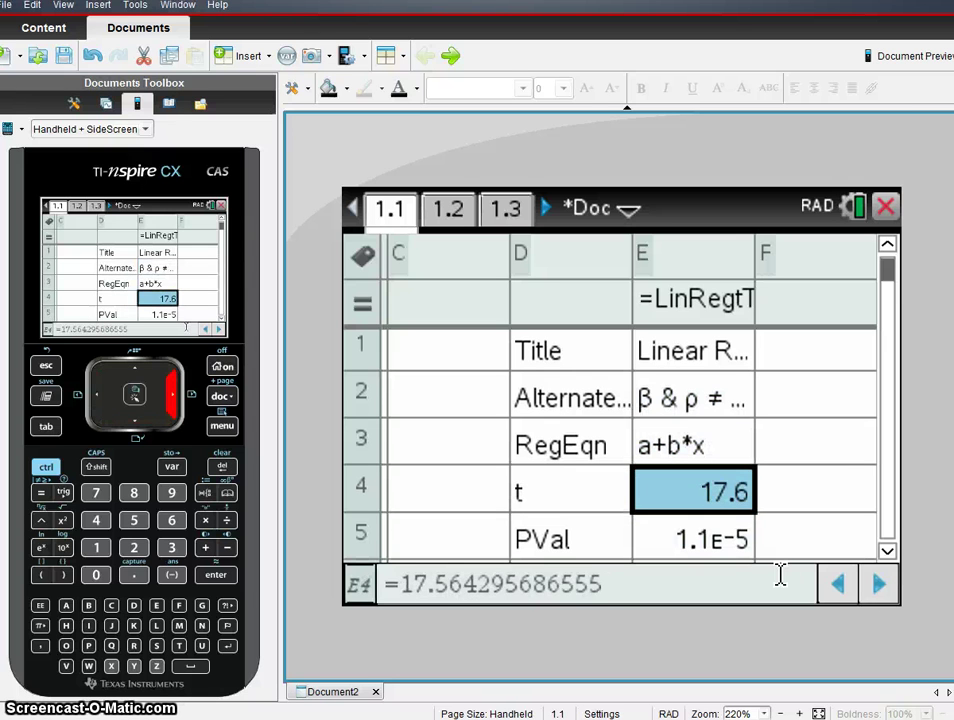
key("Down")
key("Left")
key("Right")
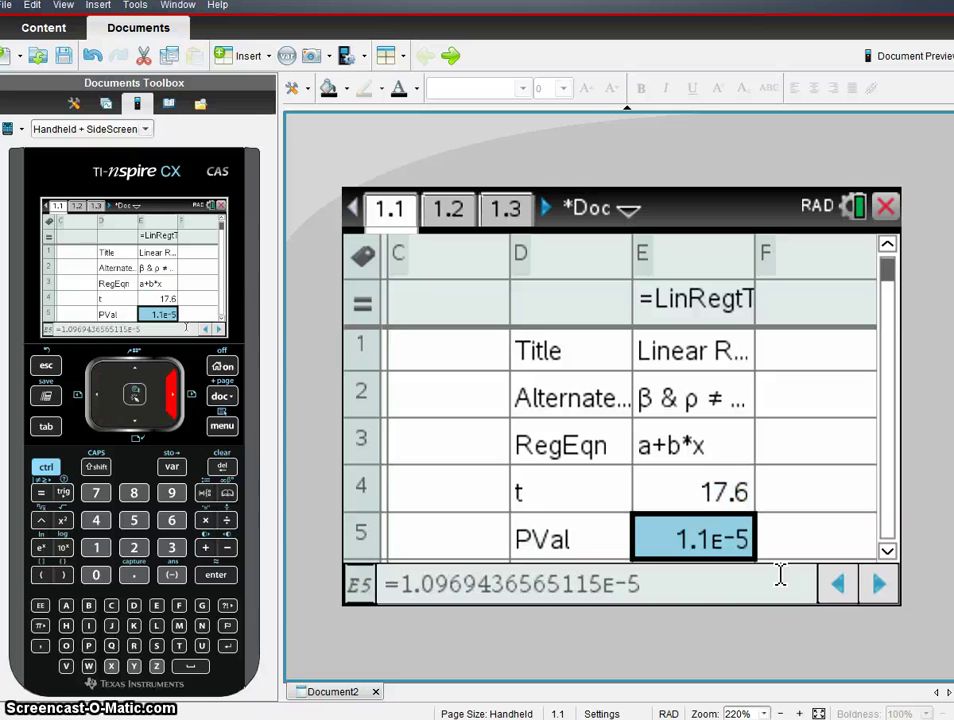
key("Down")
key("Up")
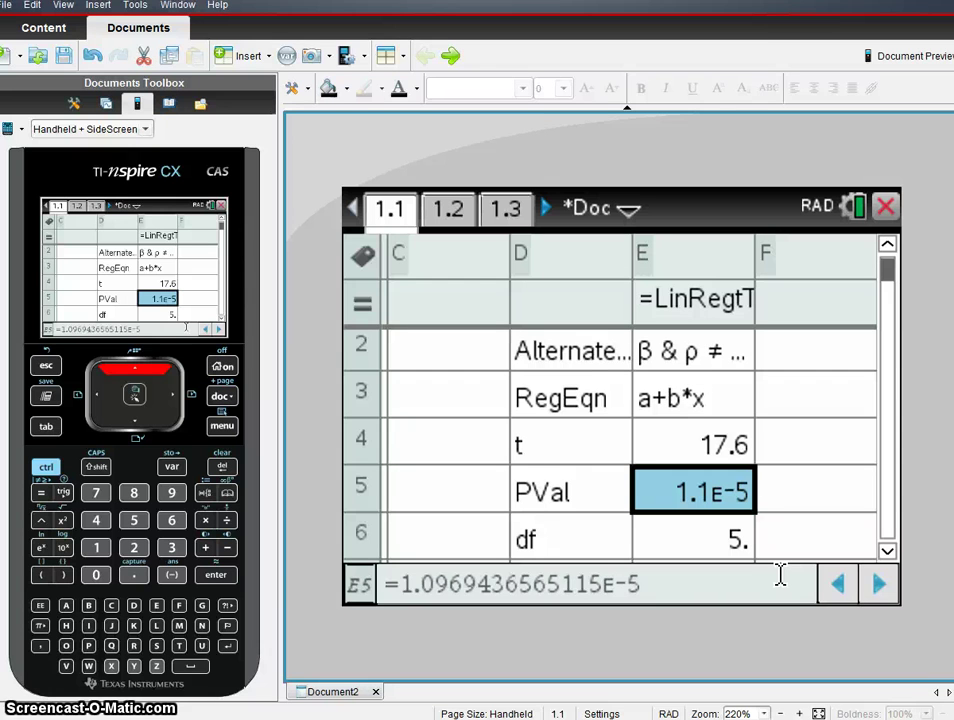
key("Down")
key("Down")
key("Up")
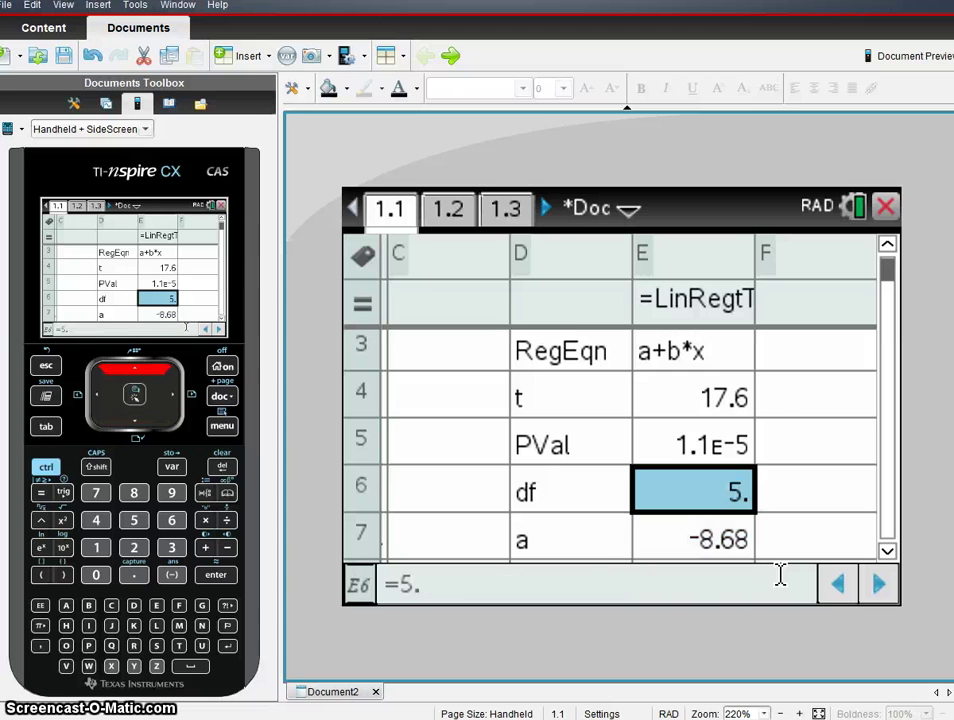
key("Down")
key("Down")
key("Down")
key("Down")
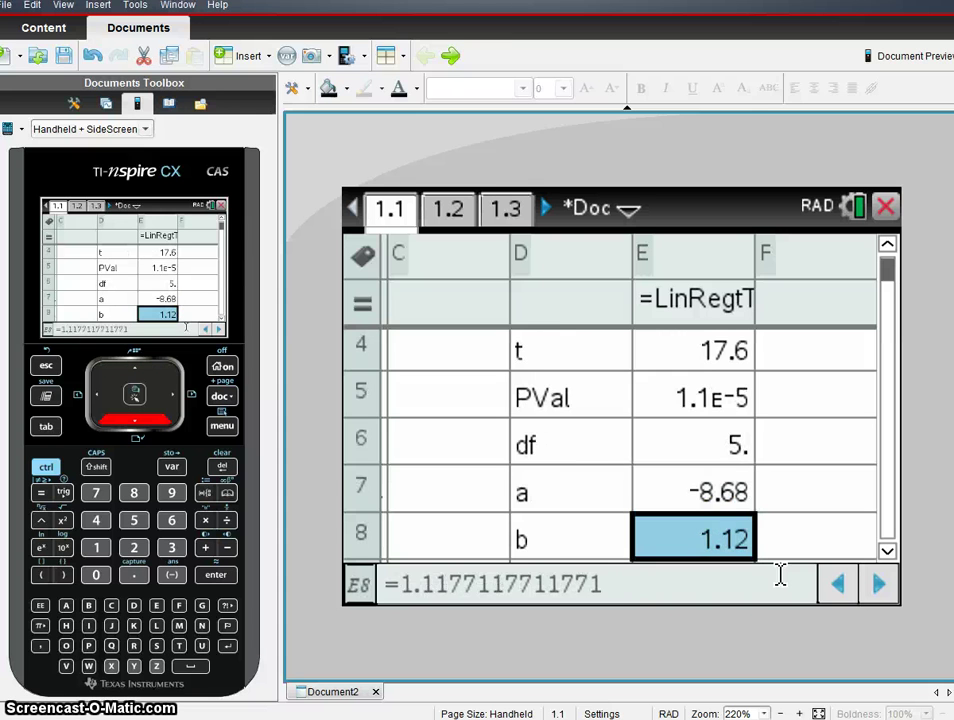
key("Down")
key("Down")
key("Up")
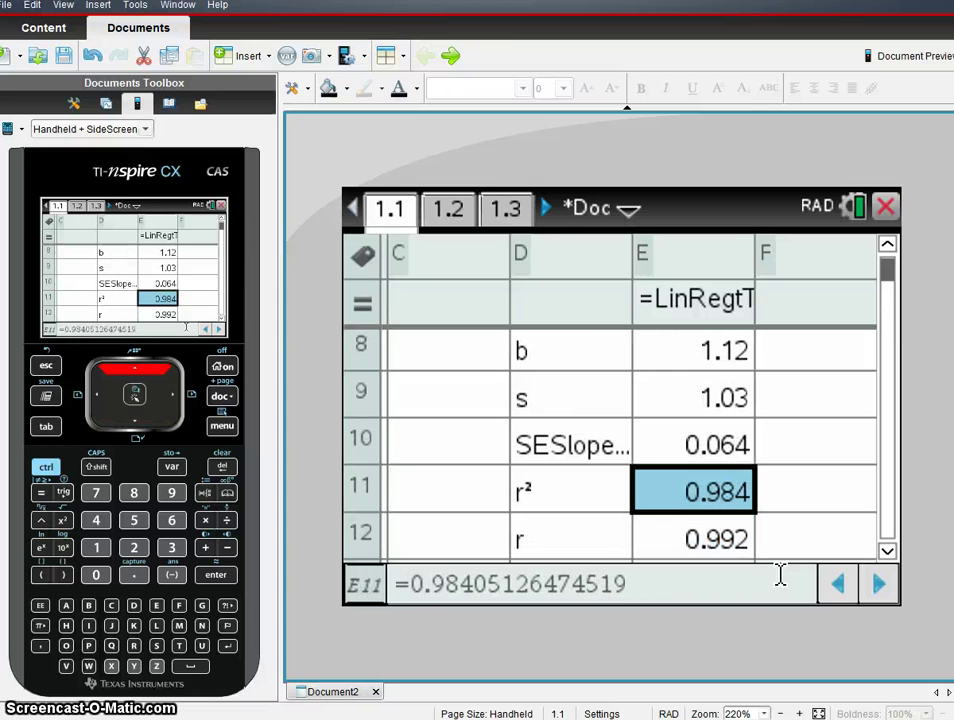
key("Down")
key("Down")
key("Up")
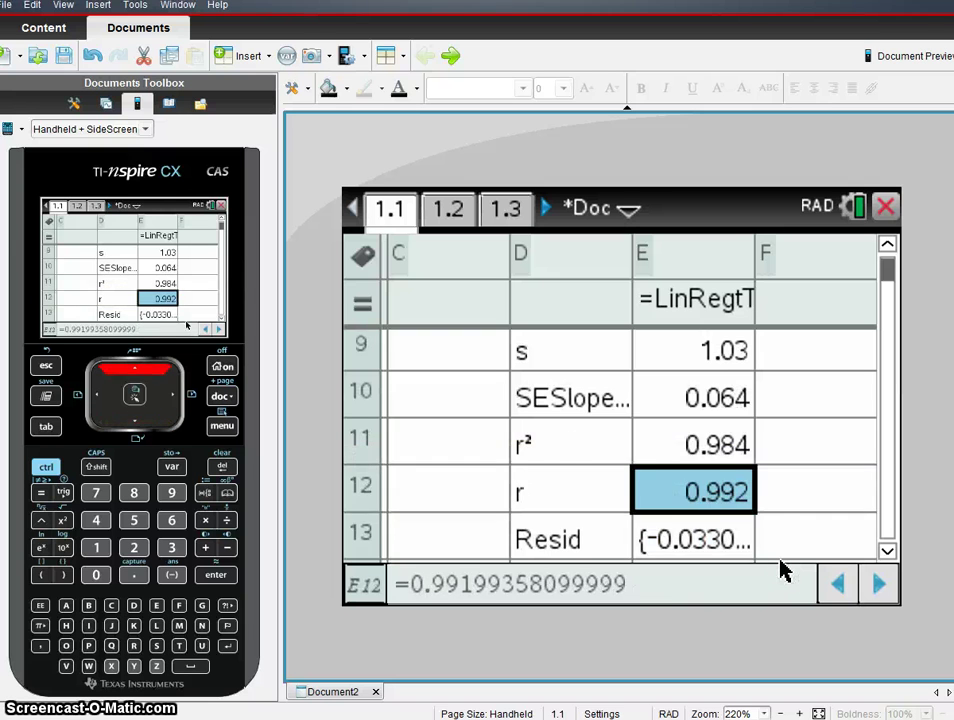
key("Down")
key("Down")
key("Up")
key("Up")
key("Up")
key("Up")
key("Up")
key("Up")
key("Up")
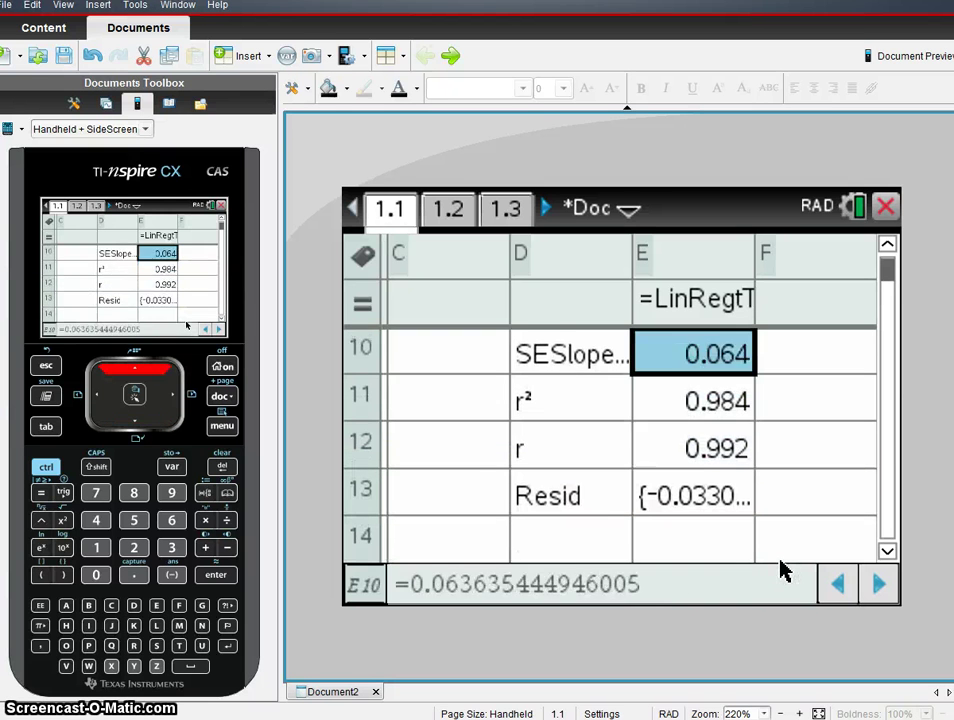
key("Up")
key("Up")
key("Up")
key("Up")
key("Up")
key("Up")
key("Up")
key("Up")
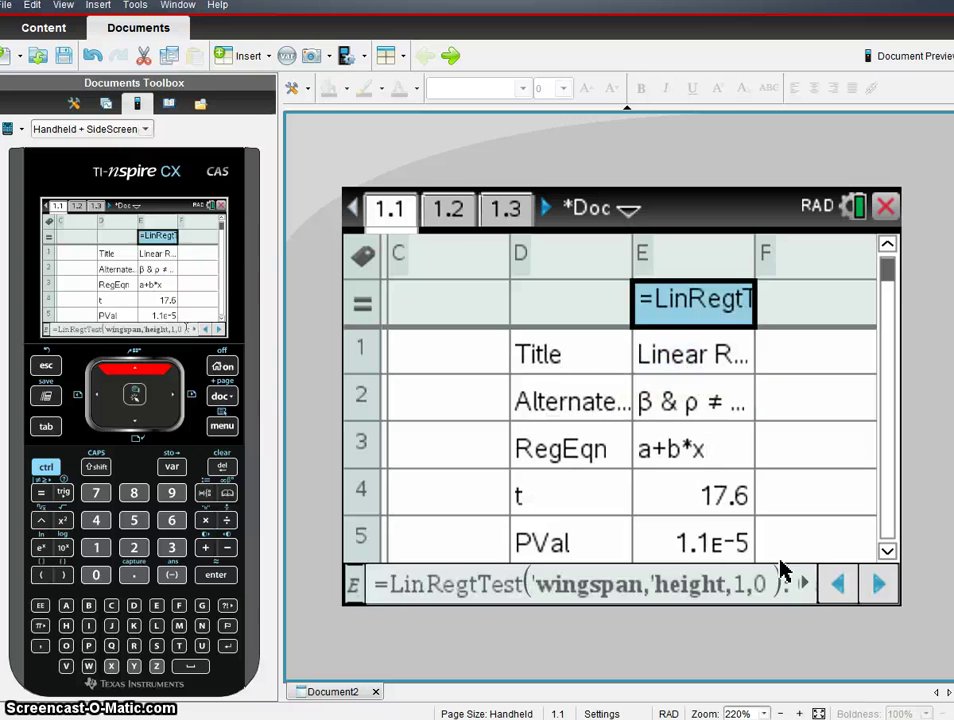
key("Down")
key("Down")
key("Down")
key("Down")
key("Down")
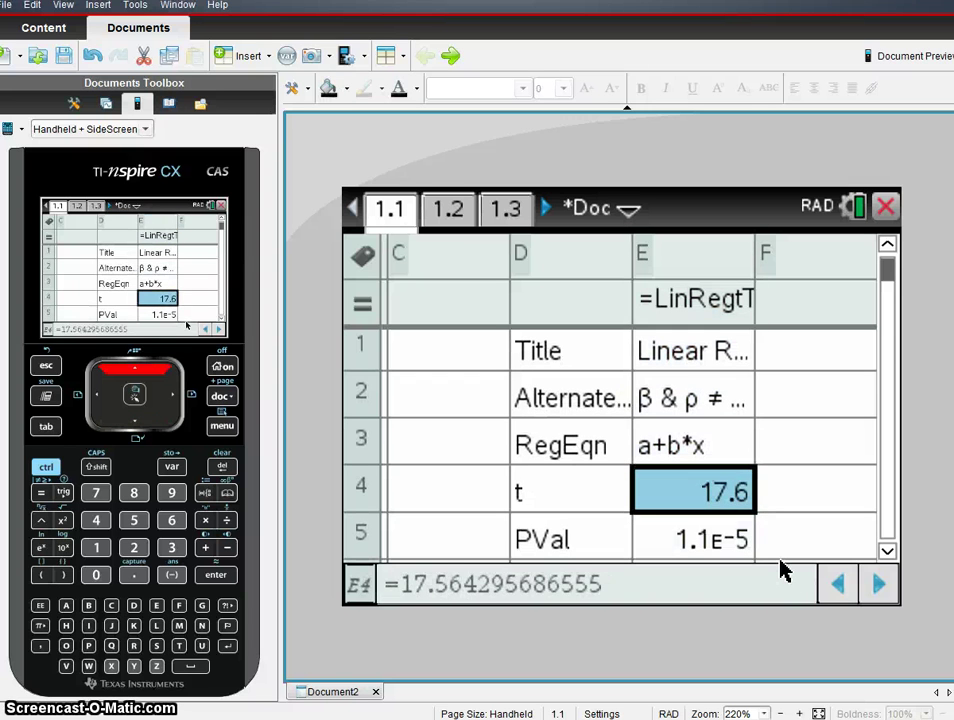
key("Up")
key("Up")
key("Up")
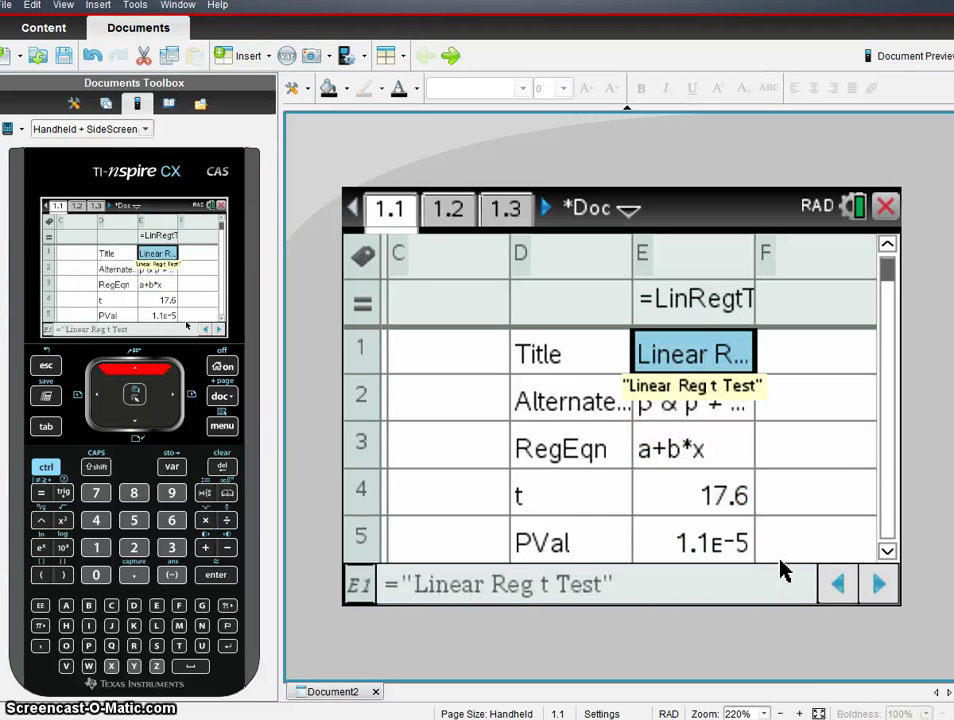